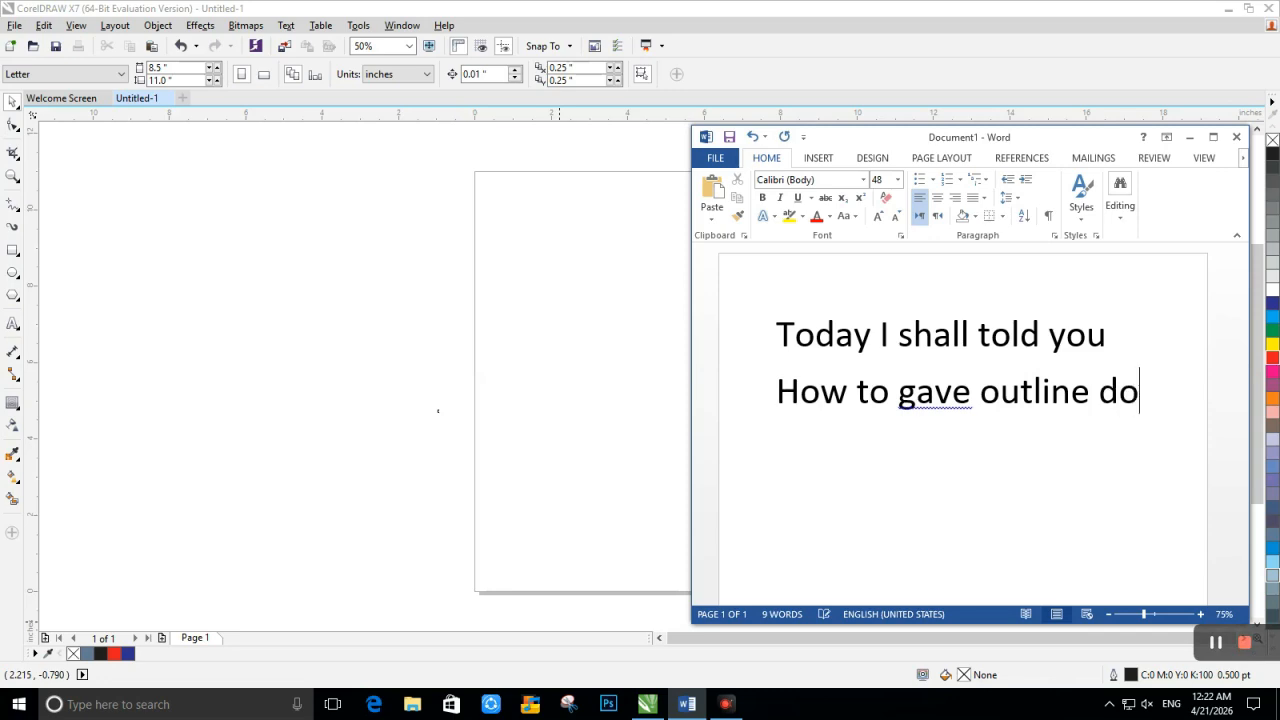
Complete the note's second line in Word with the words "double outline"
text(uble u)
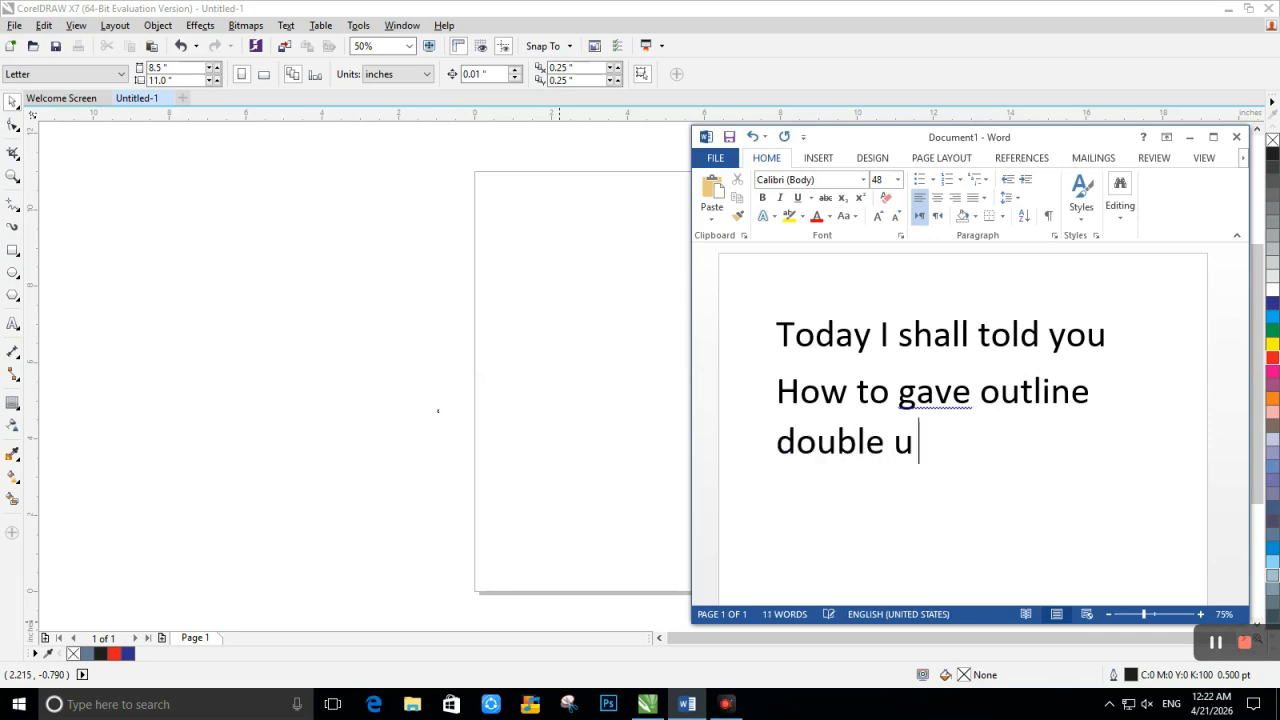
key(BackSpace)
text(outline)
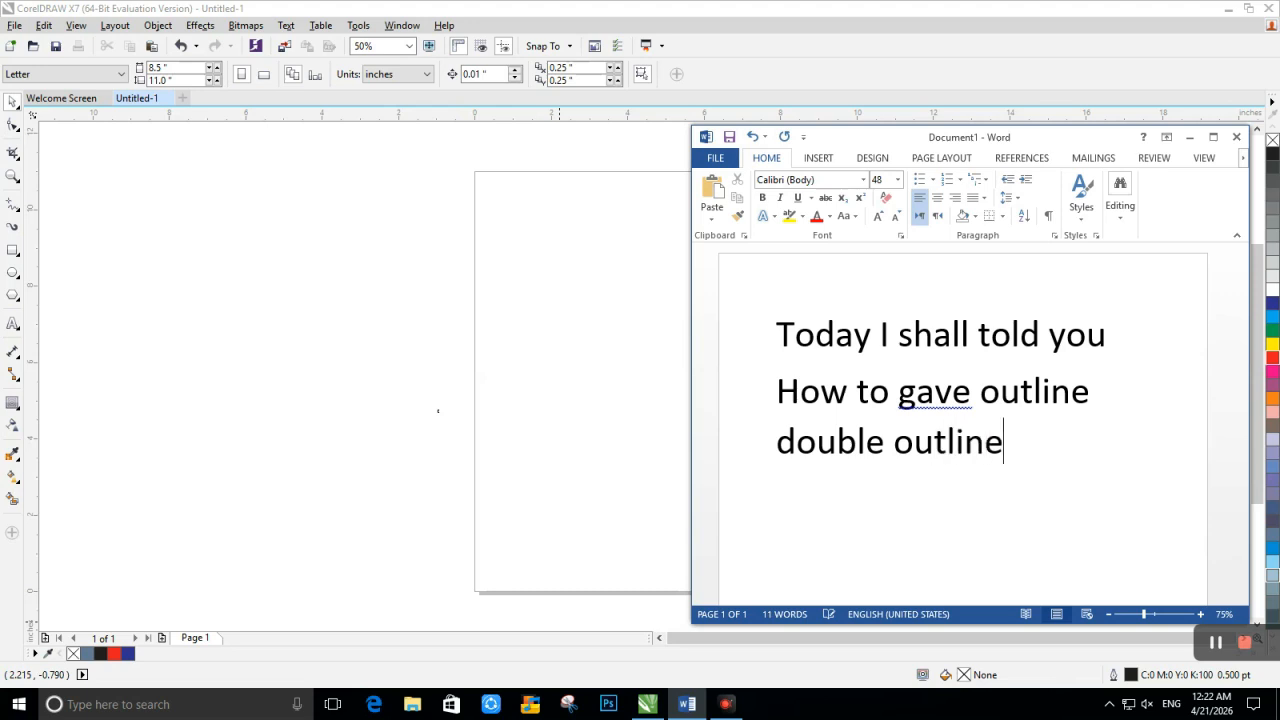
Switch to CorelDRAW and add the artistic text "Corel Draw" in the middle of the page
click(54, 374)
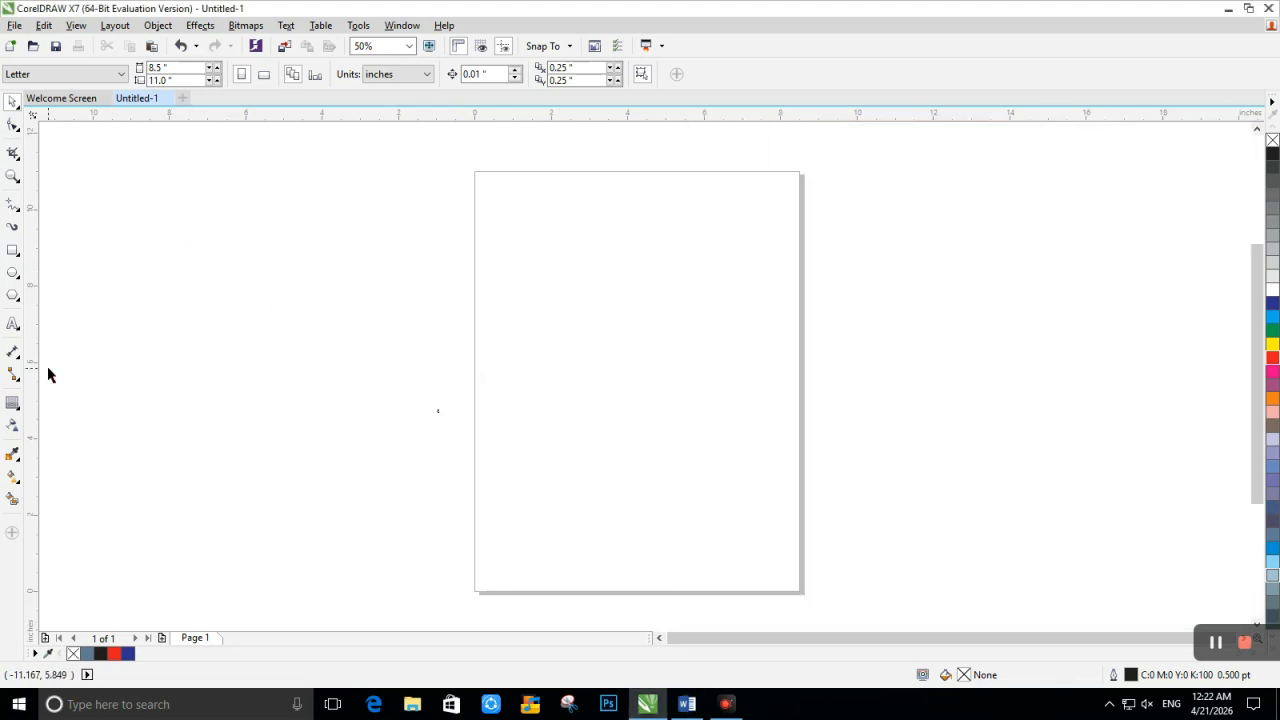
click(13, 324)
click(593, 362)
text(Corel Draw)
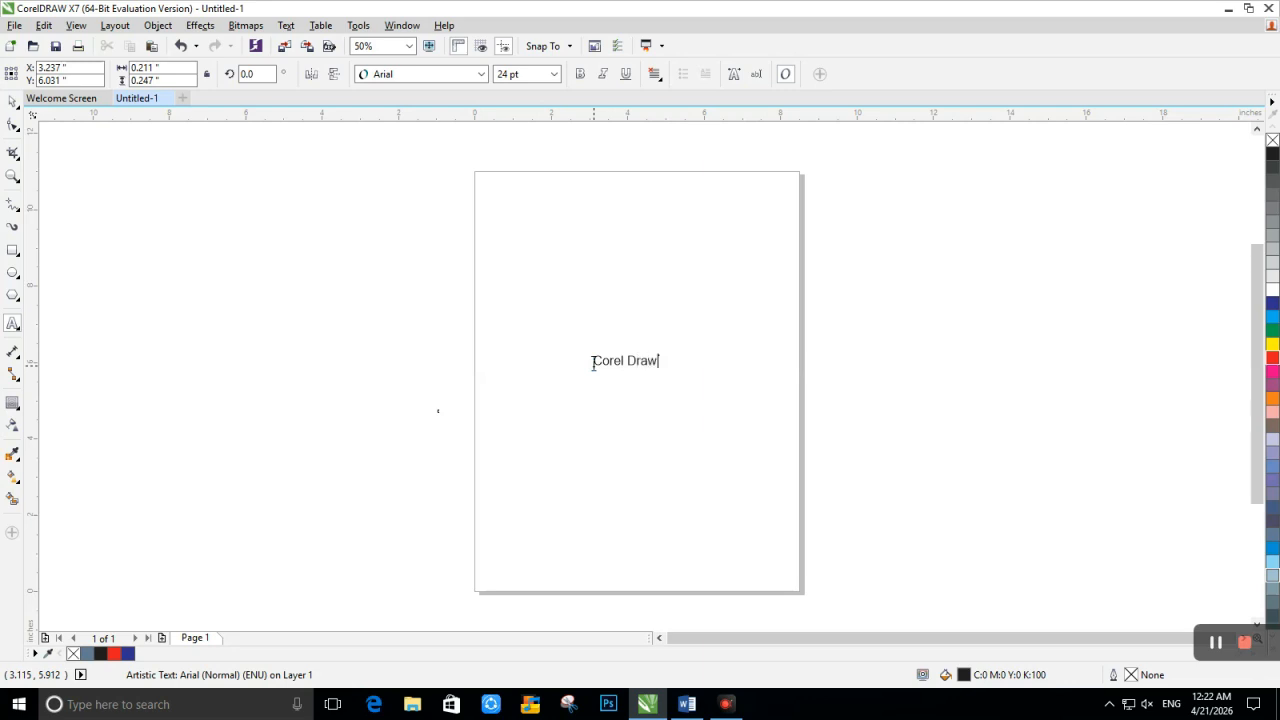
Enlarge the "Corel Draw" text about its centre to about 213 pt and make it bold
key(ctrl+space)
drag(663, 366, 911, 479)
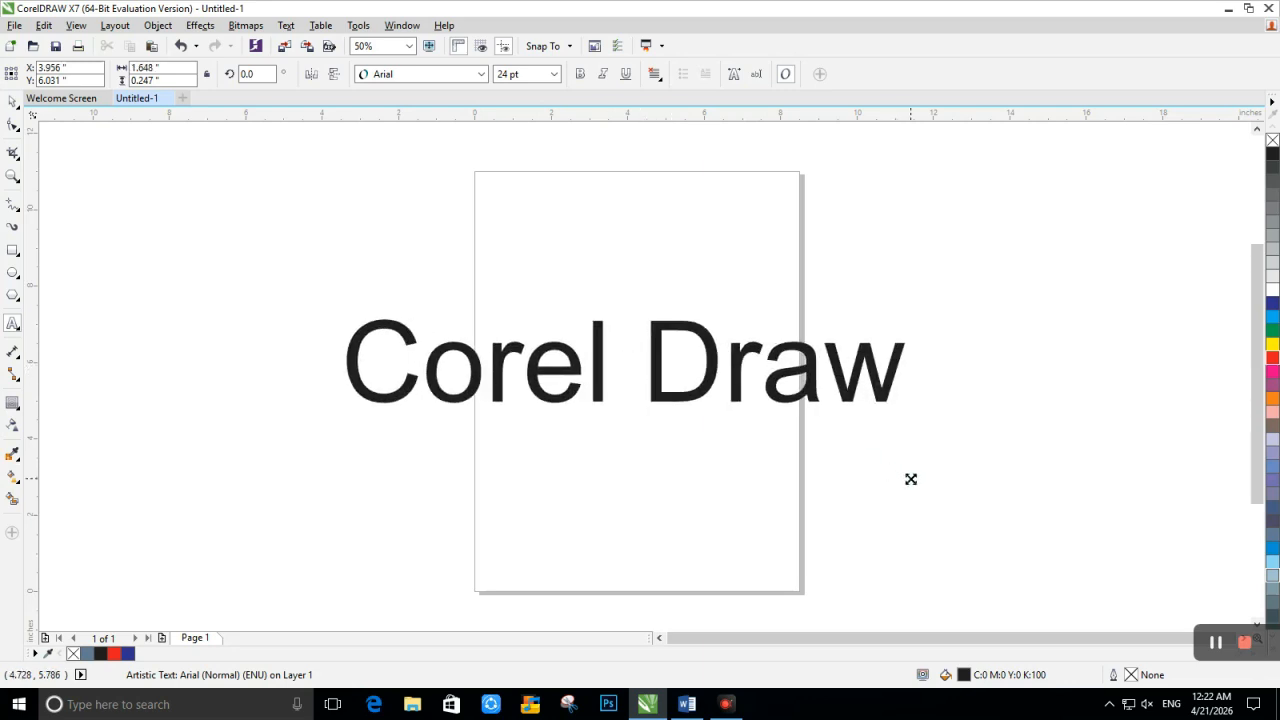
click(580, 74)
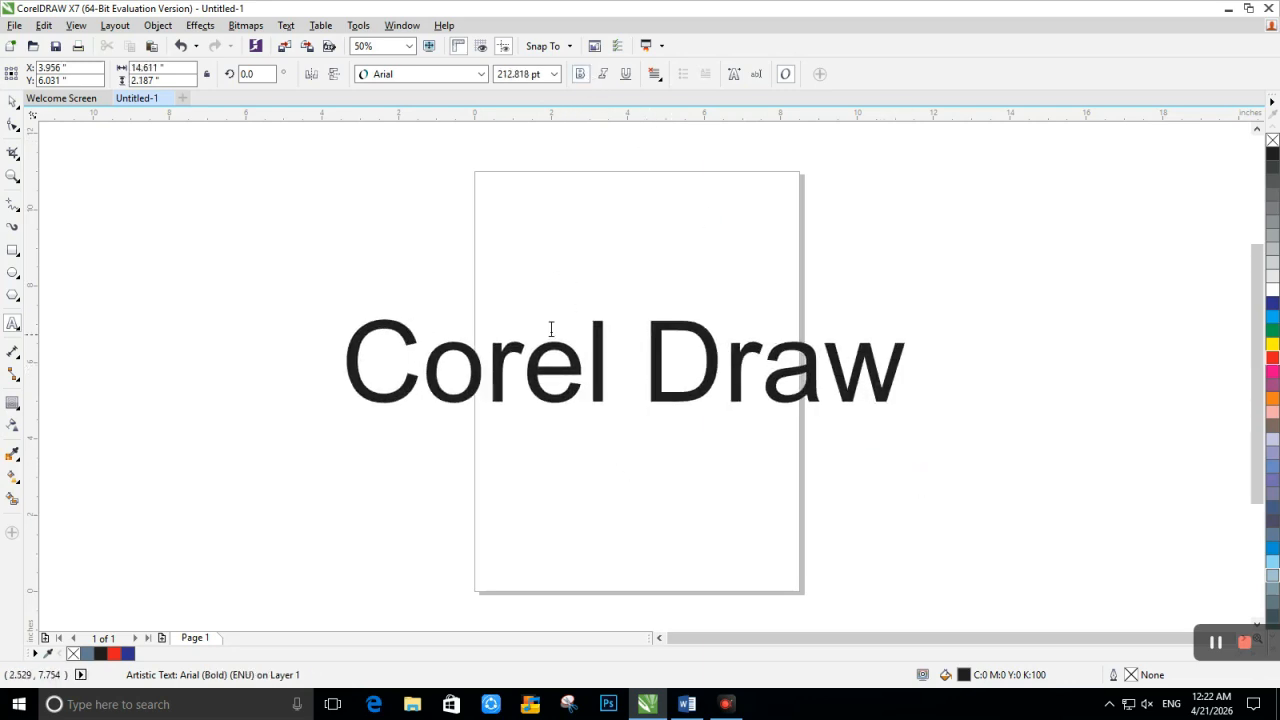
click(12, 102)
click(100, 190)
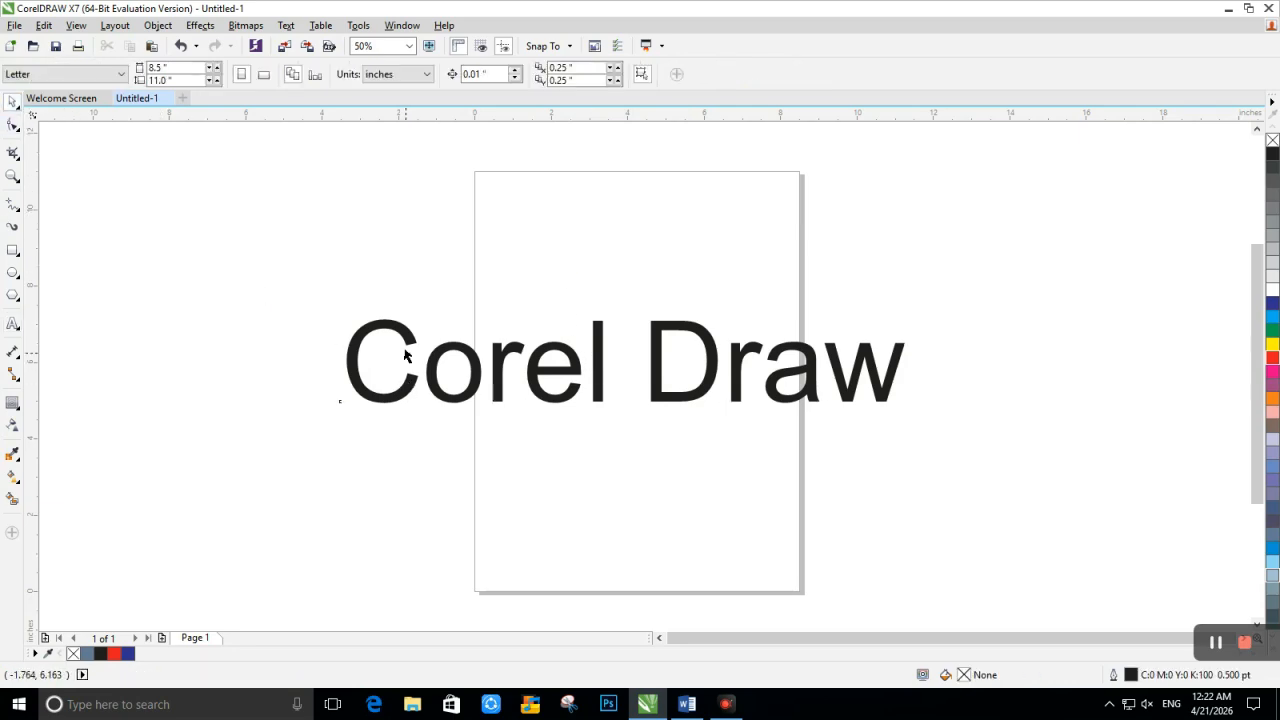
click(405, 355)
click(580, 74)
key(Escape)
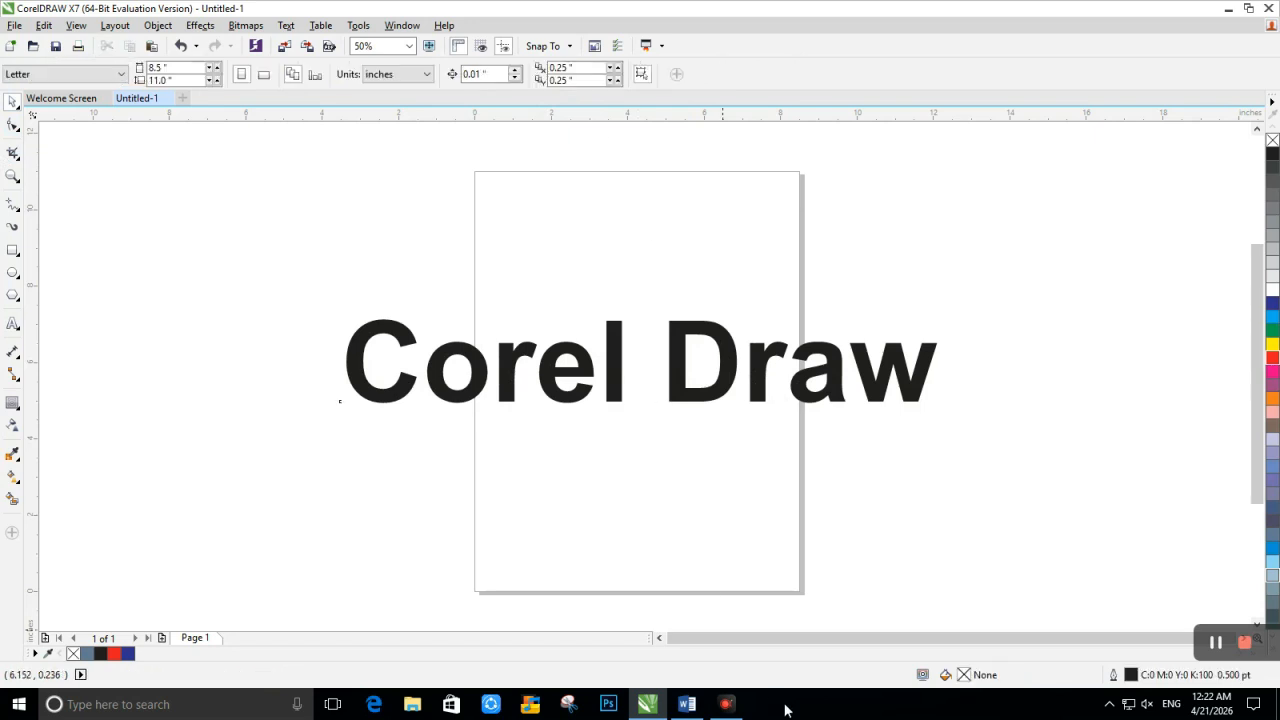
Switch to Word and continue the note with "Now select counter"
mouse_move(726, 704)
click(703, 395)
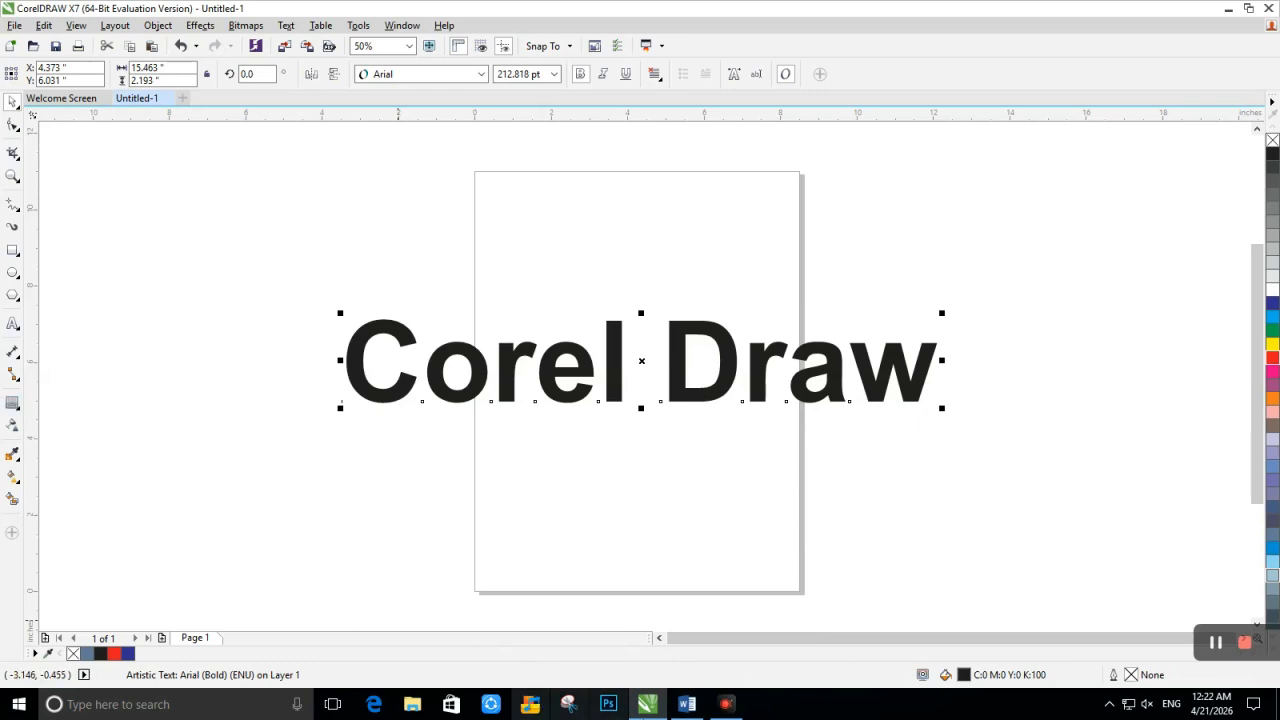
click(686, 704)
text(Now se)
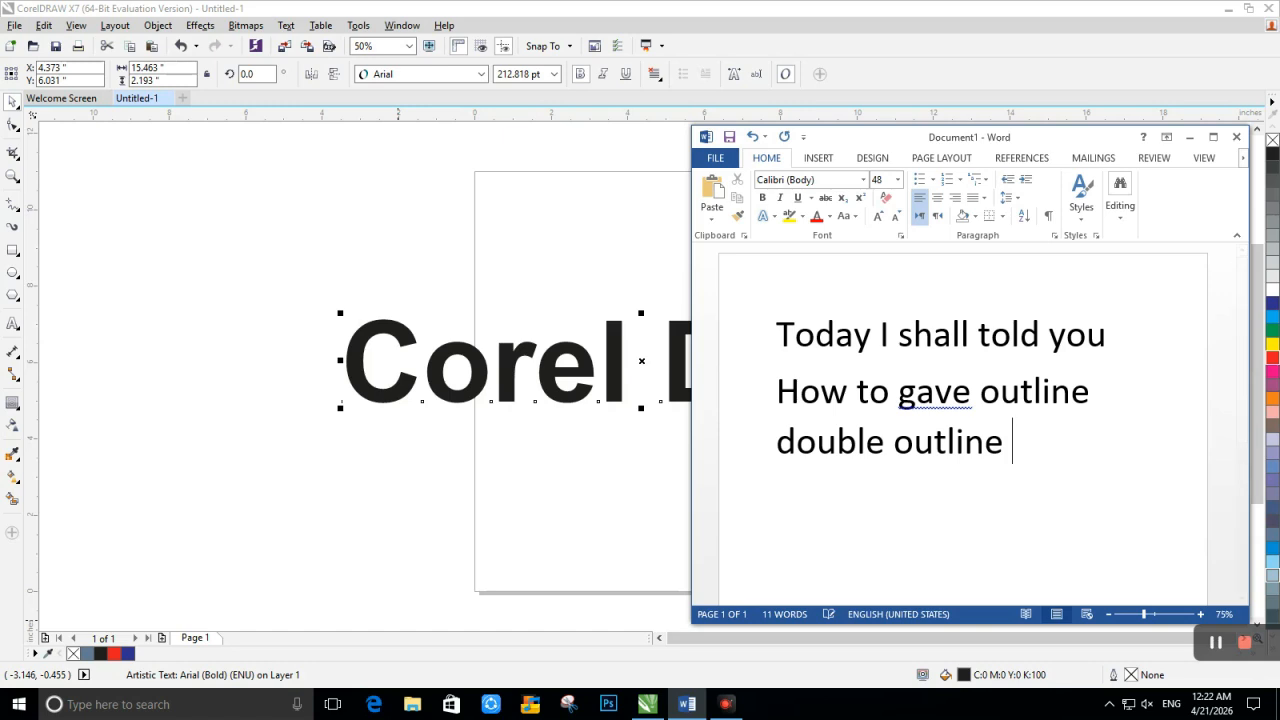
text(lect)
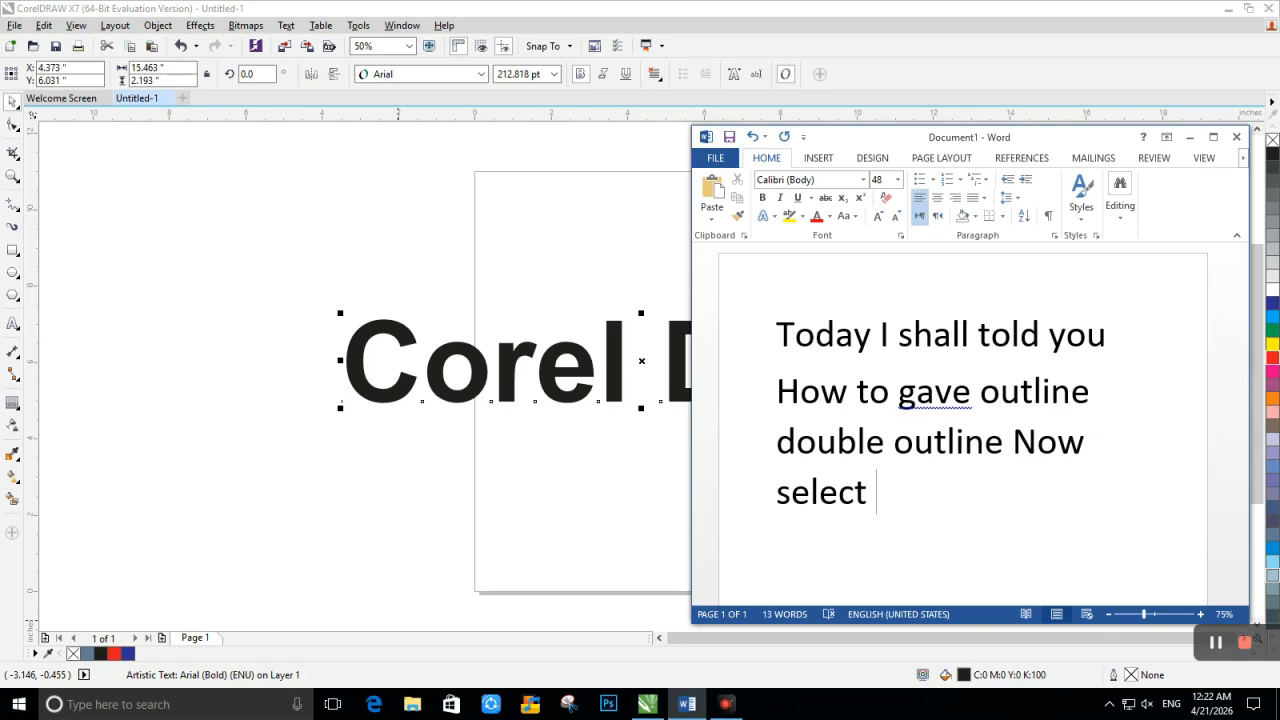
text(counter)
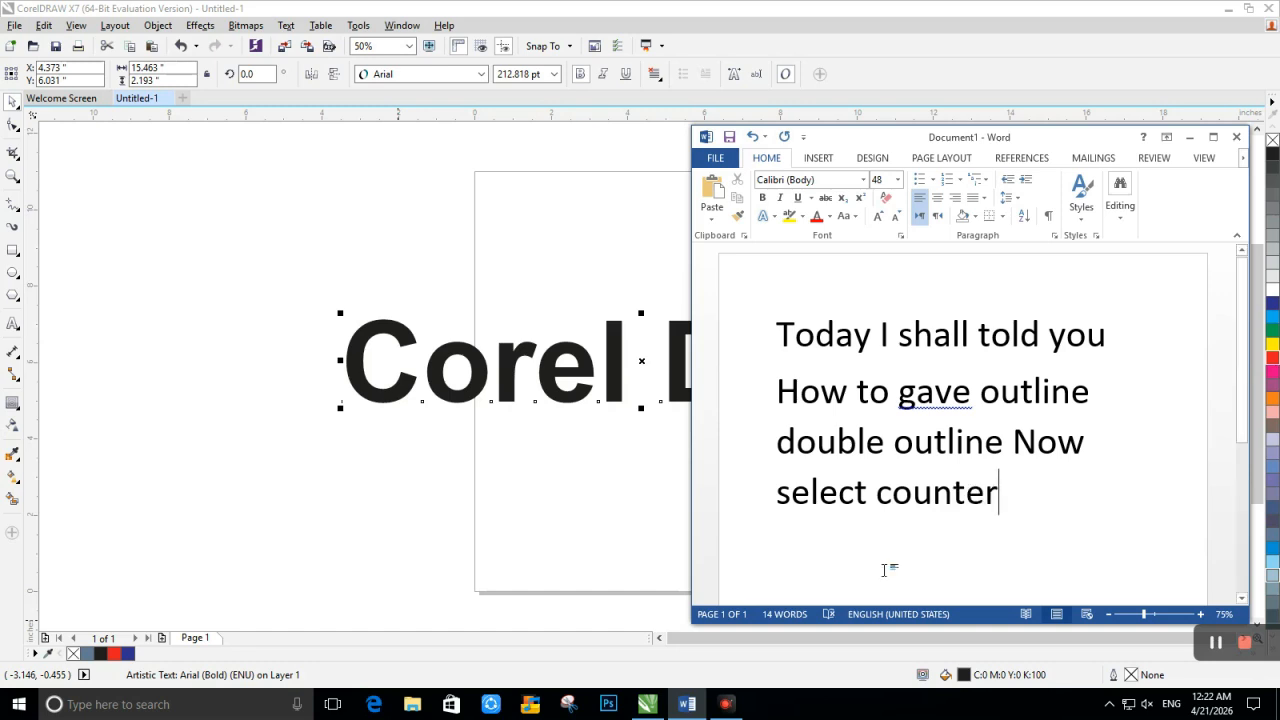
Switch to CorelDRAW and give the "Corel Draw" text a one-step outside contour of about 0.091 inches with a yellow fill
click(635, 443)
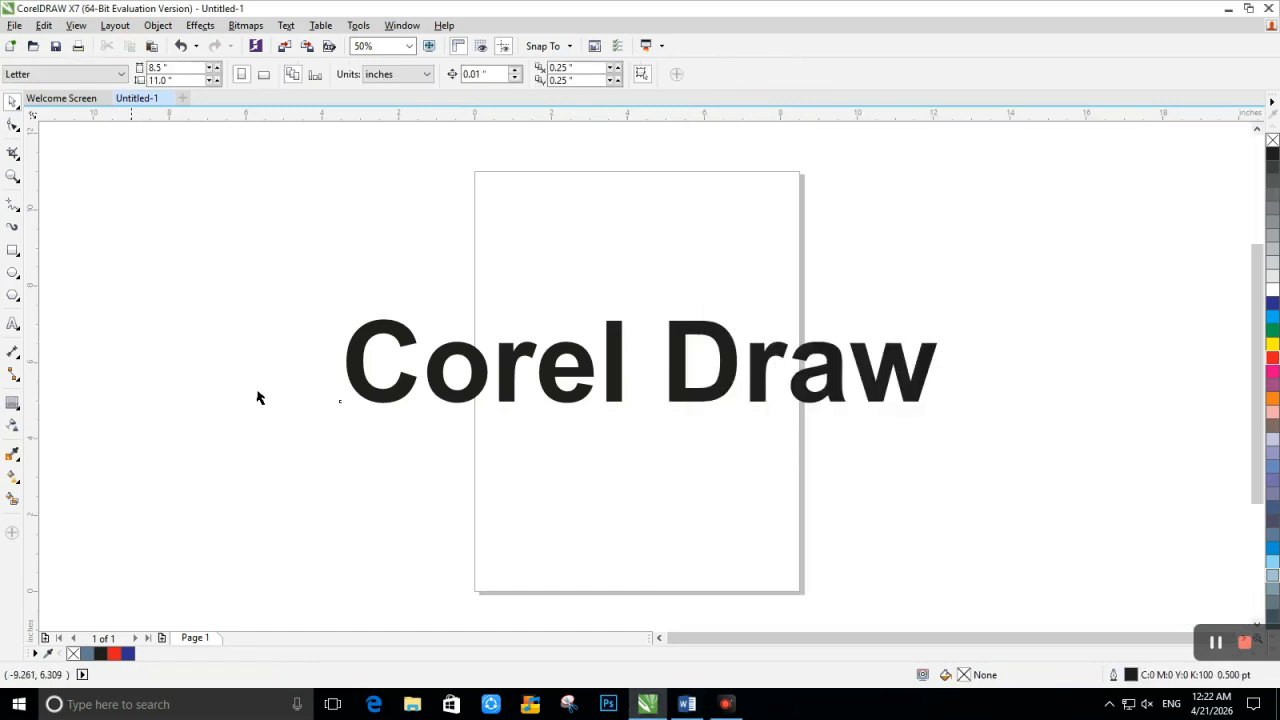
click(452, 398)
click(27, 413)
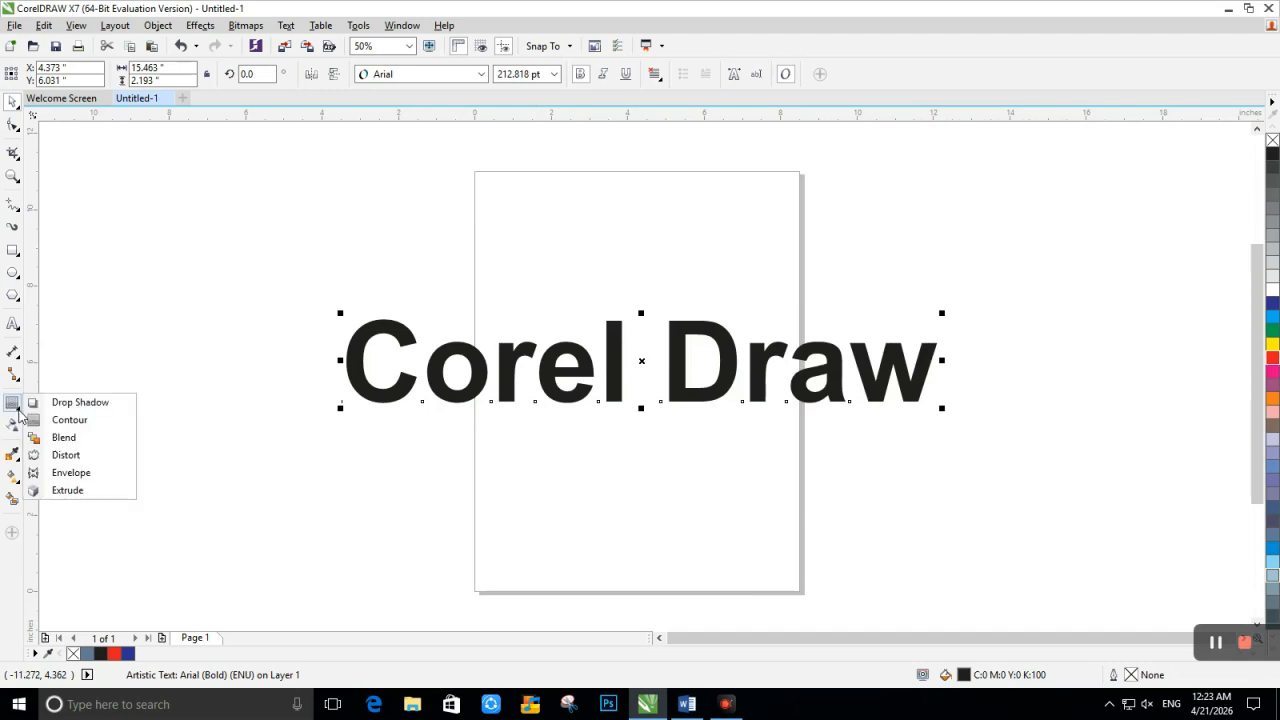
click(62, 421)
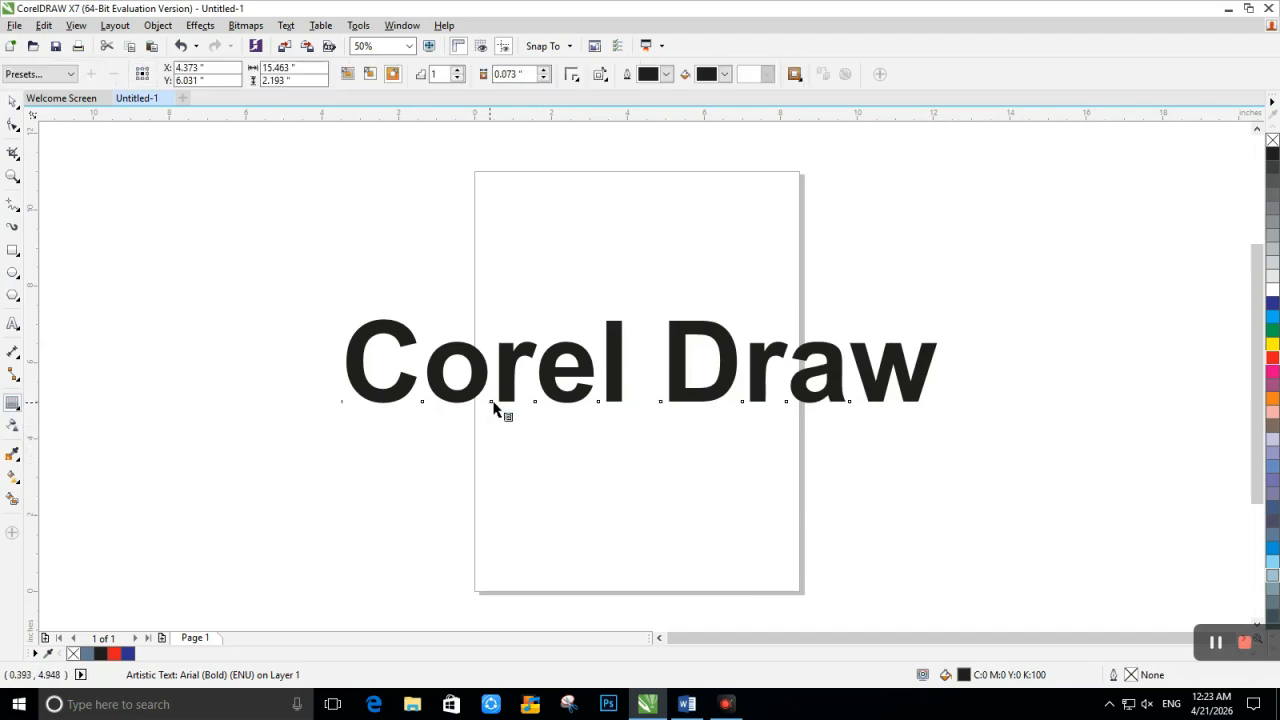
drag(490, 405, 491, 410)
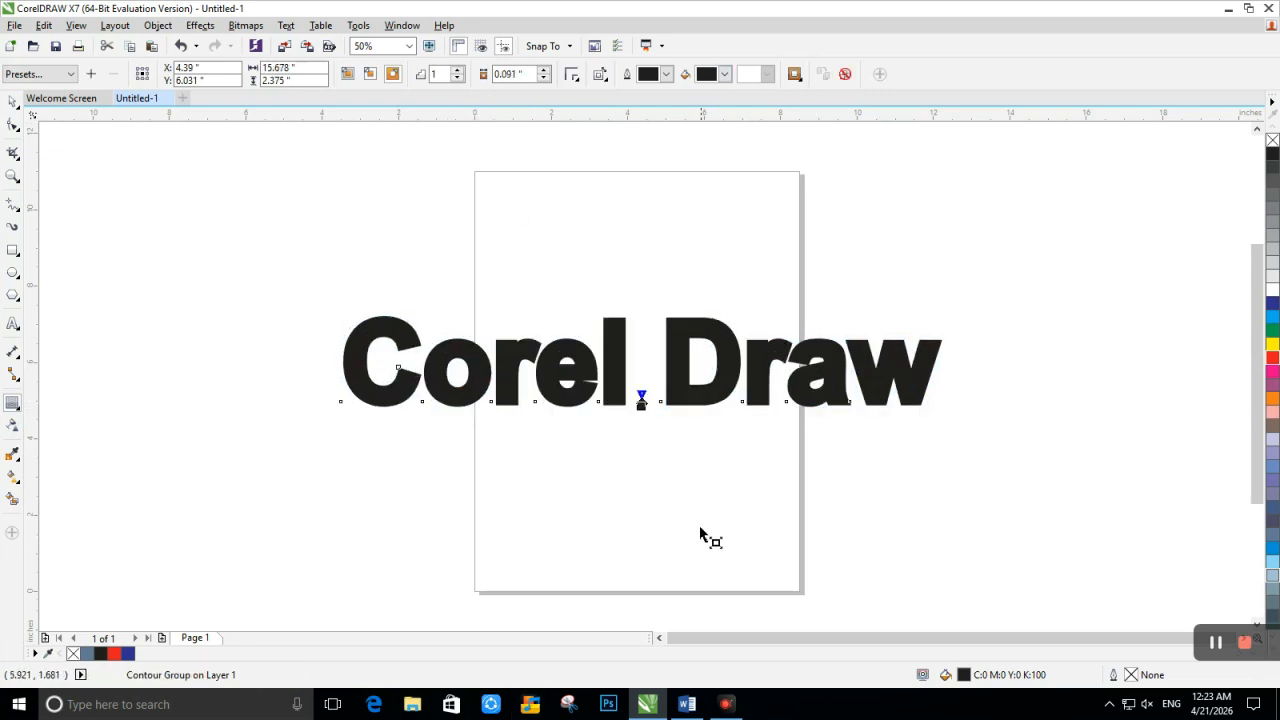
click(724, 74)
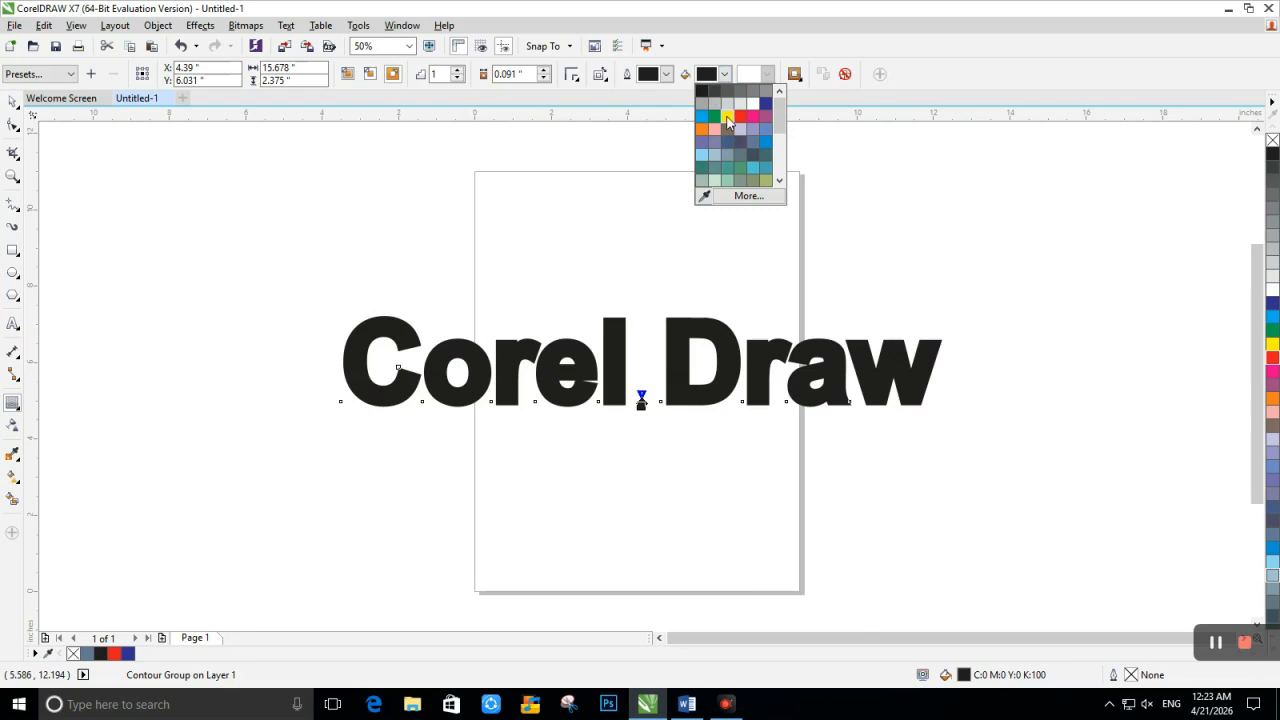
click(727, 117)
Switch to Word and continue the note with "now gave double outline"
click(686, 704)
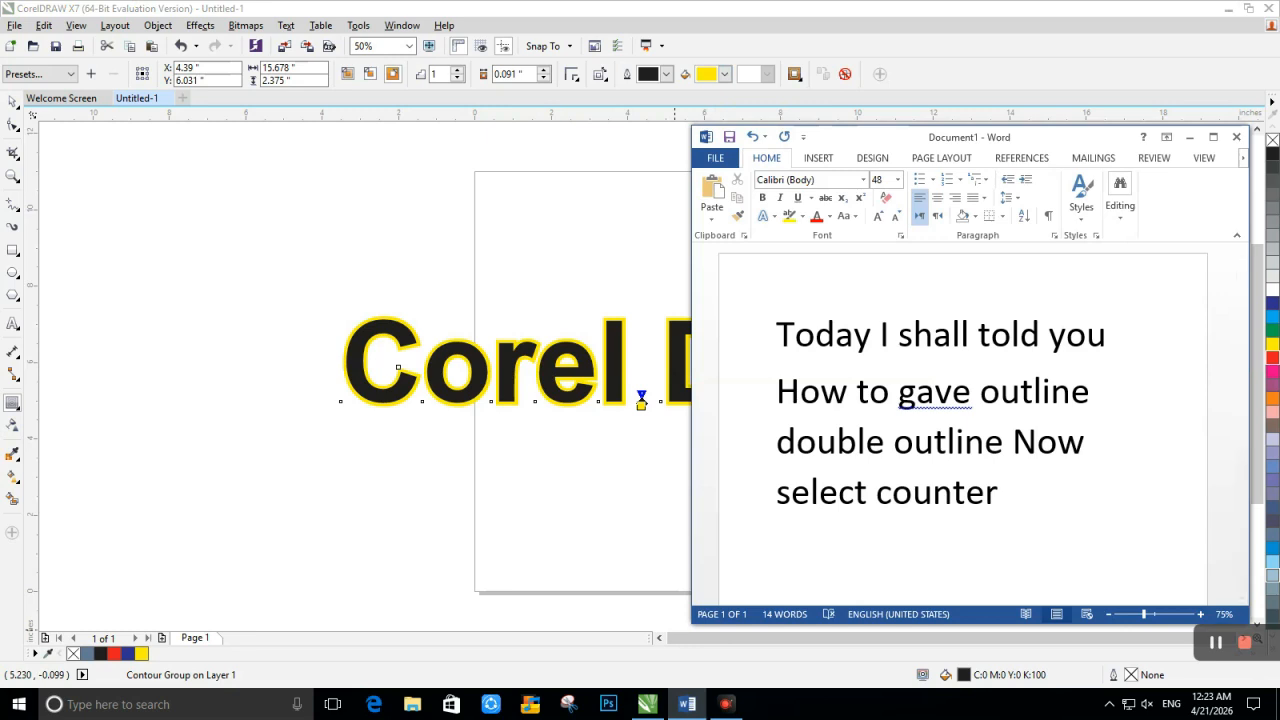
text(now )
text(gave dob)
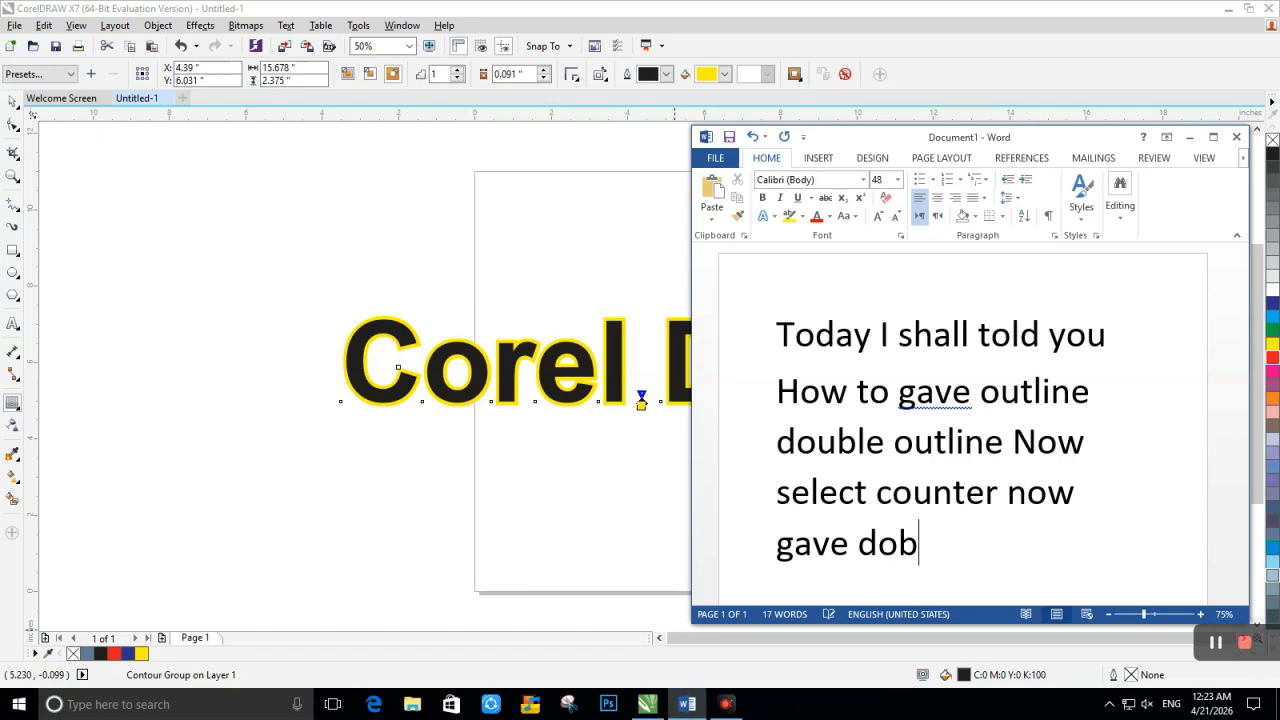
key(BackSpace)
text(uble out)
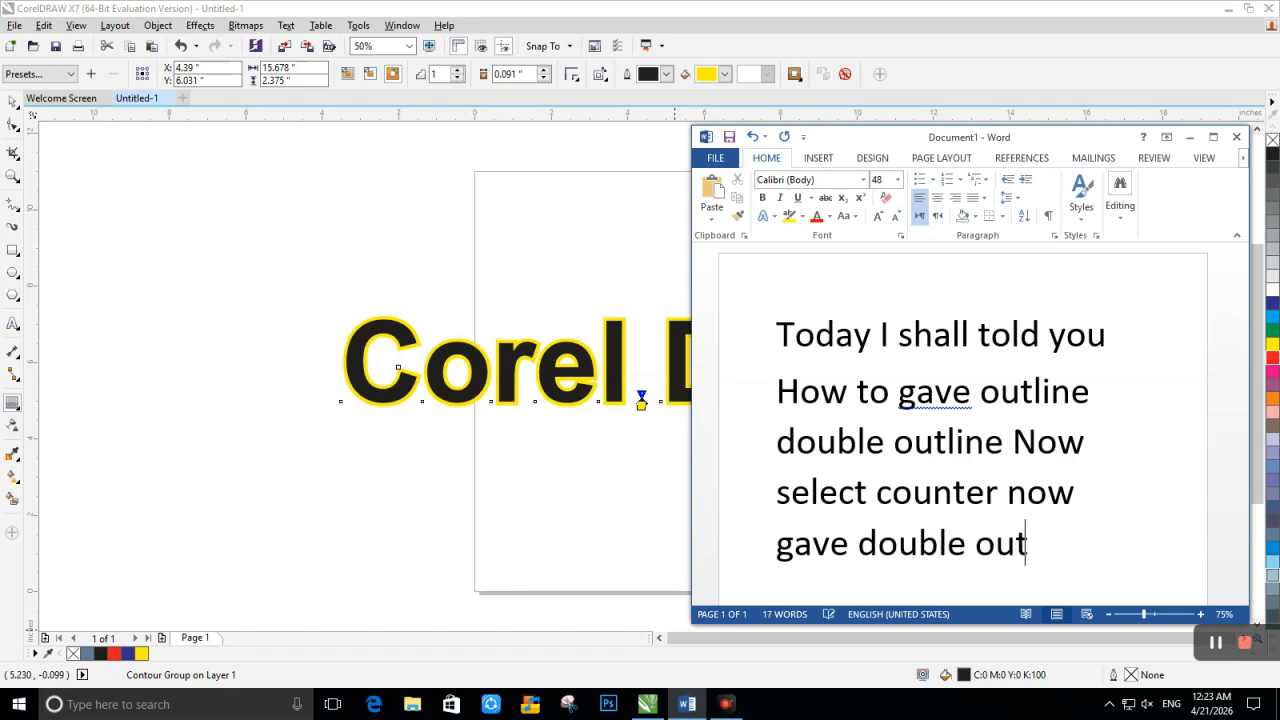
text(line)
key(BackSpace)
key(BackSpace)
key(BackSpace)
text(ine)
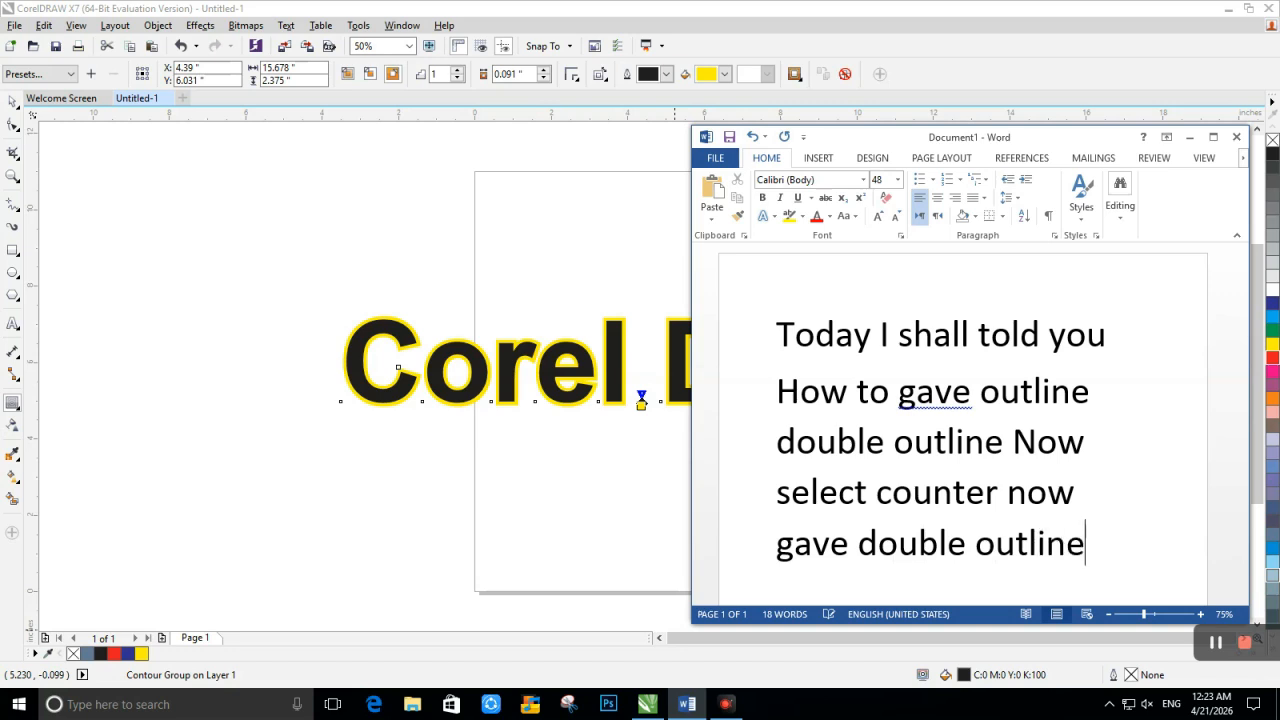
Switch to CorelDRAW and set the text's contour to 2 steps for a double outline
click(614, 486)
click(612, 401)
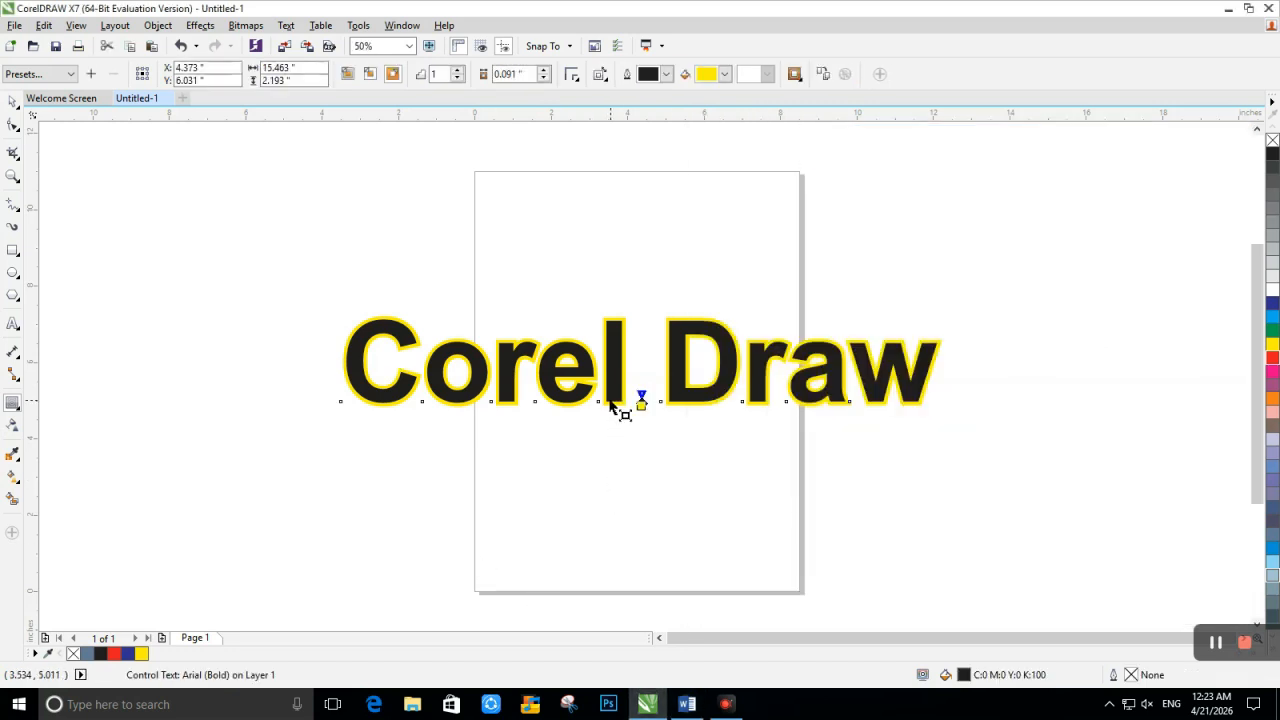
click(457, 71)
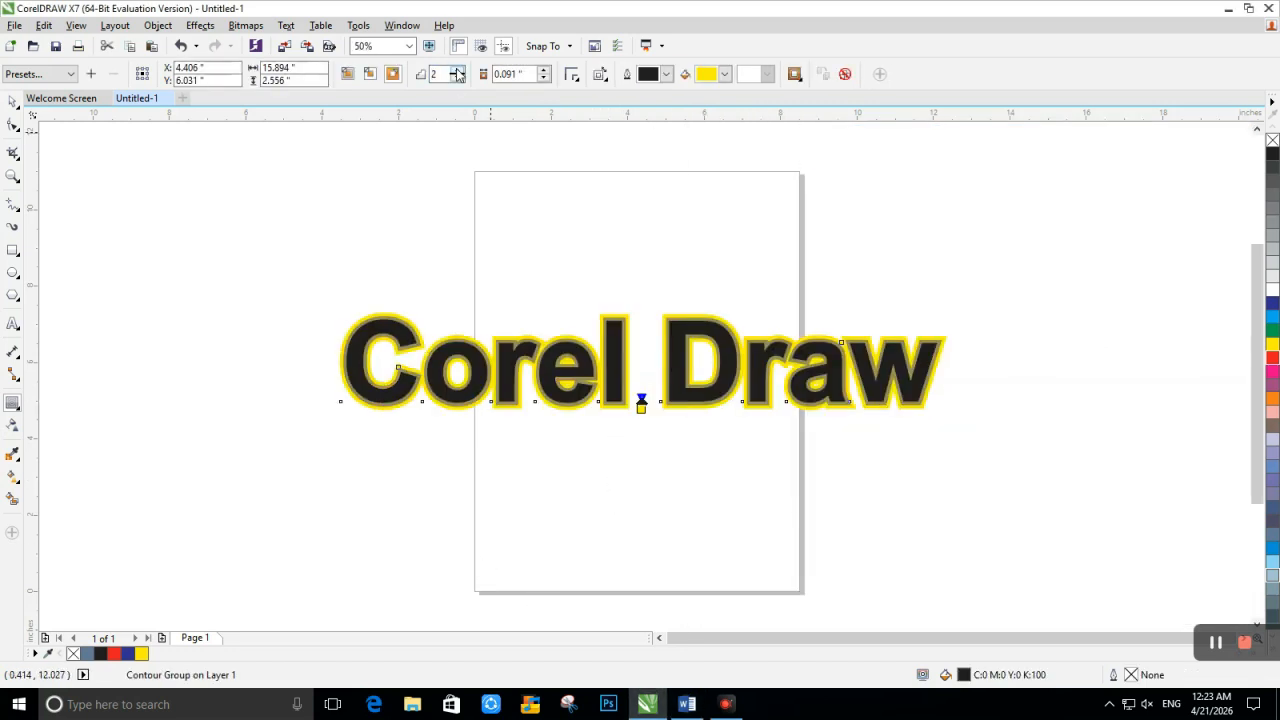
scroll(565, 355, up, 1)
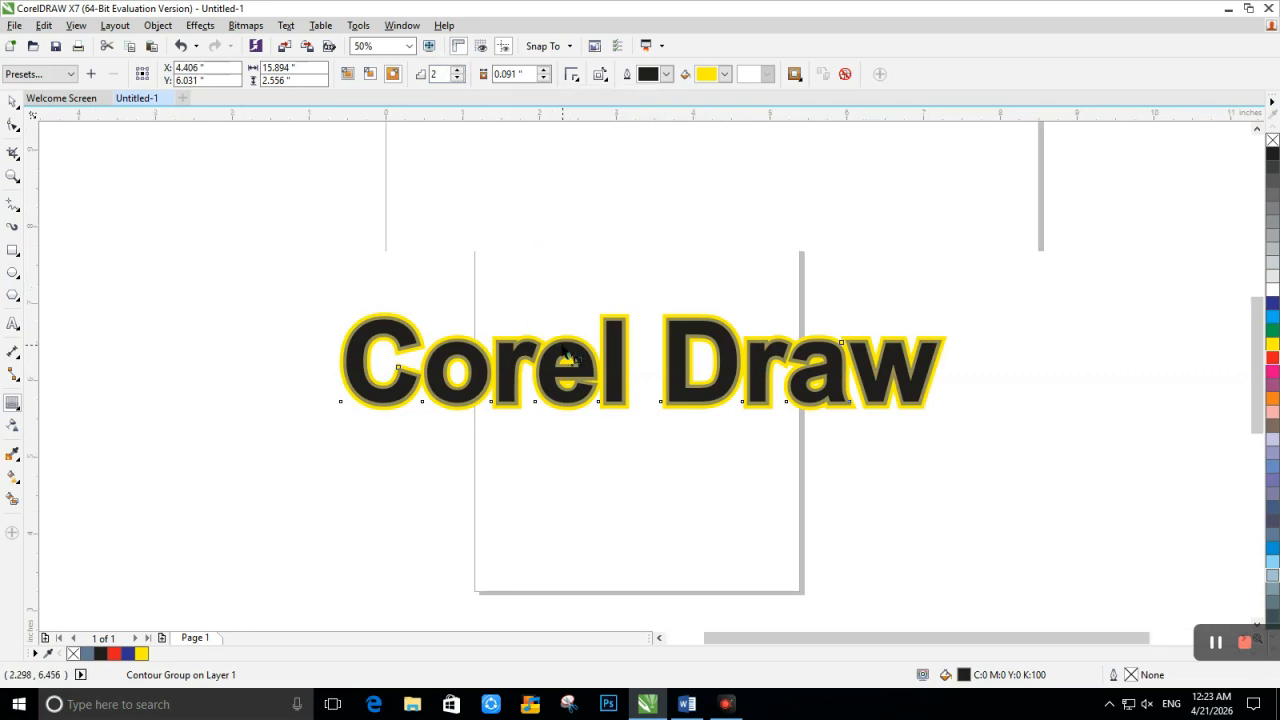
scroll(725, 405, down, 1)
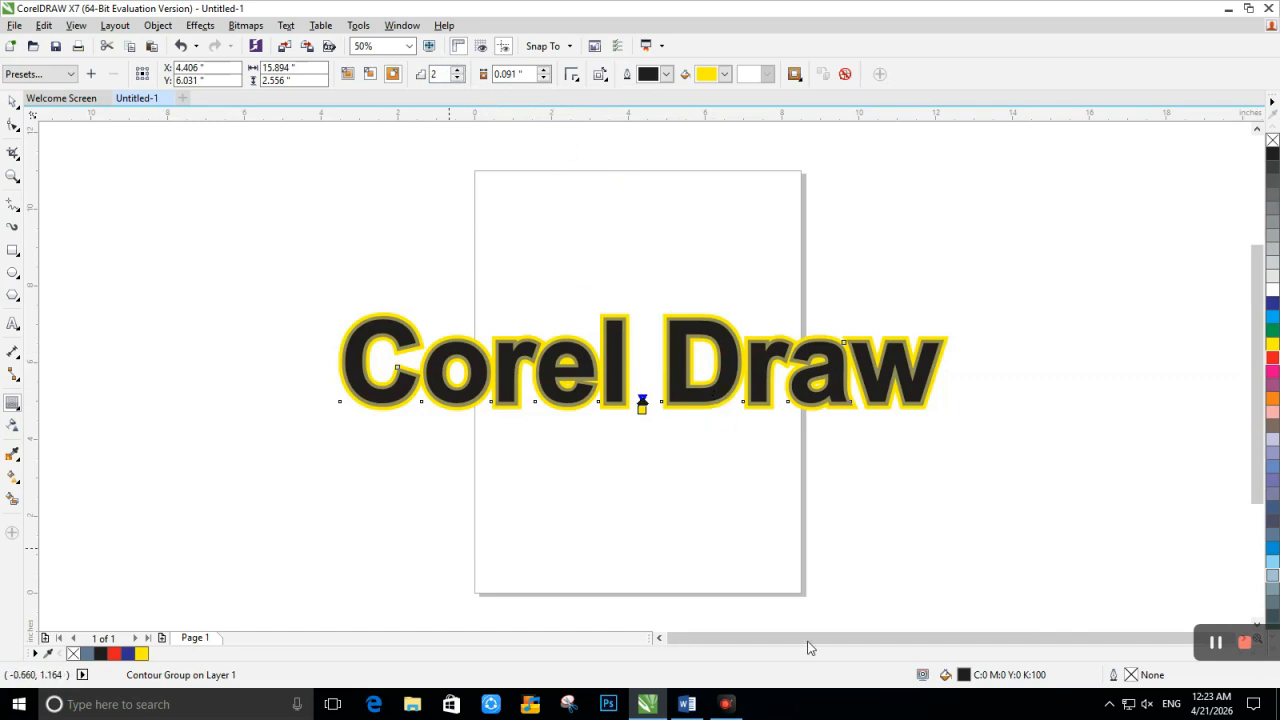
Switch to Word and add a new line reading "Now break apart" to the note
click(686, 704)
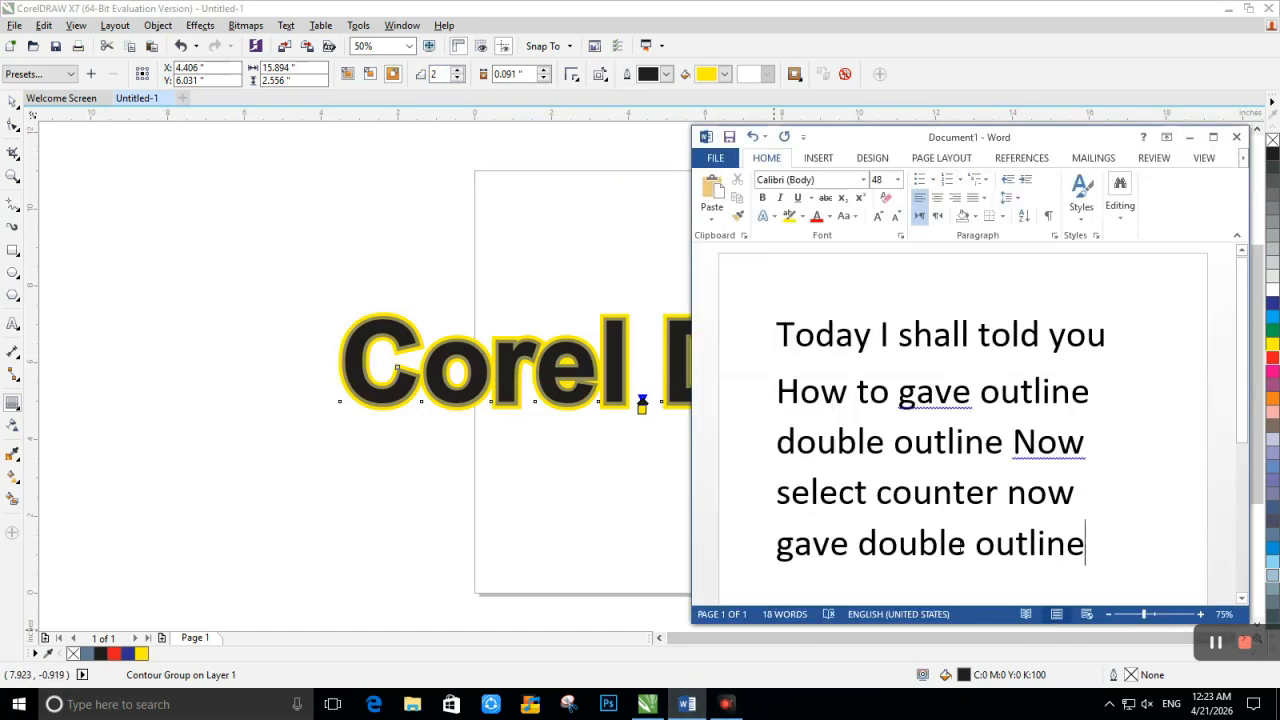
scroll(958, 546, down, 3)
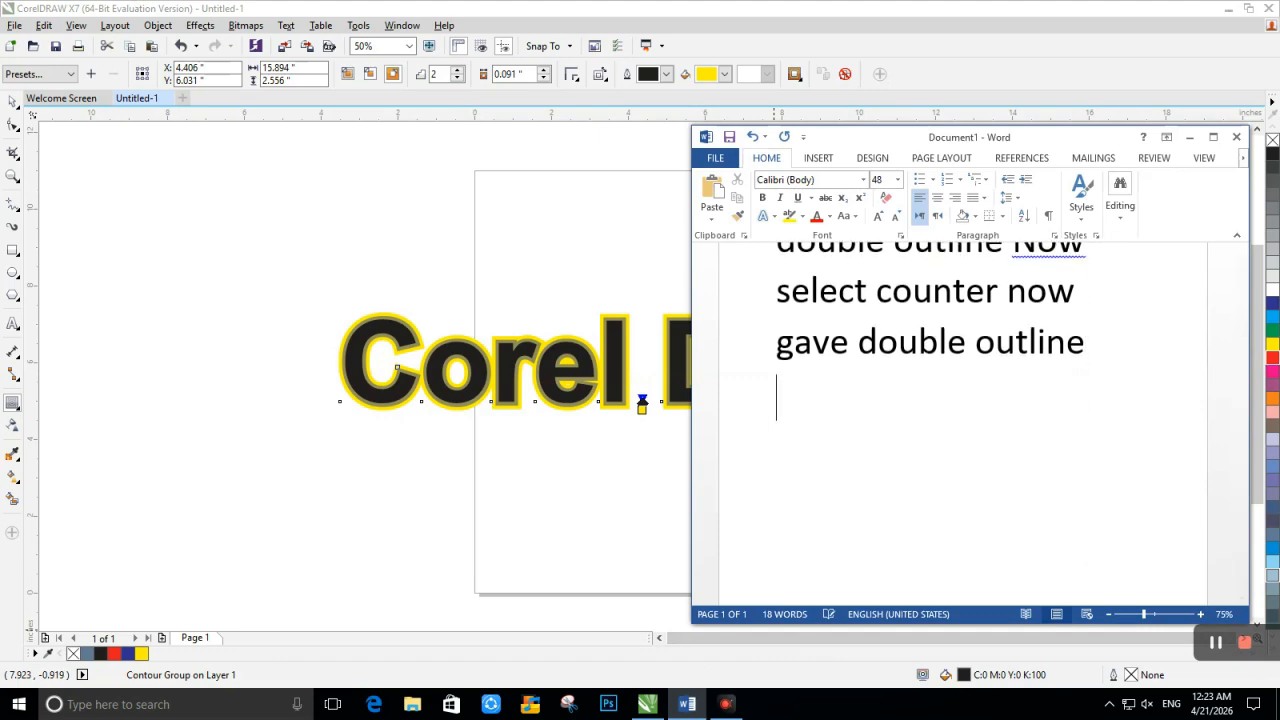
text(ow )
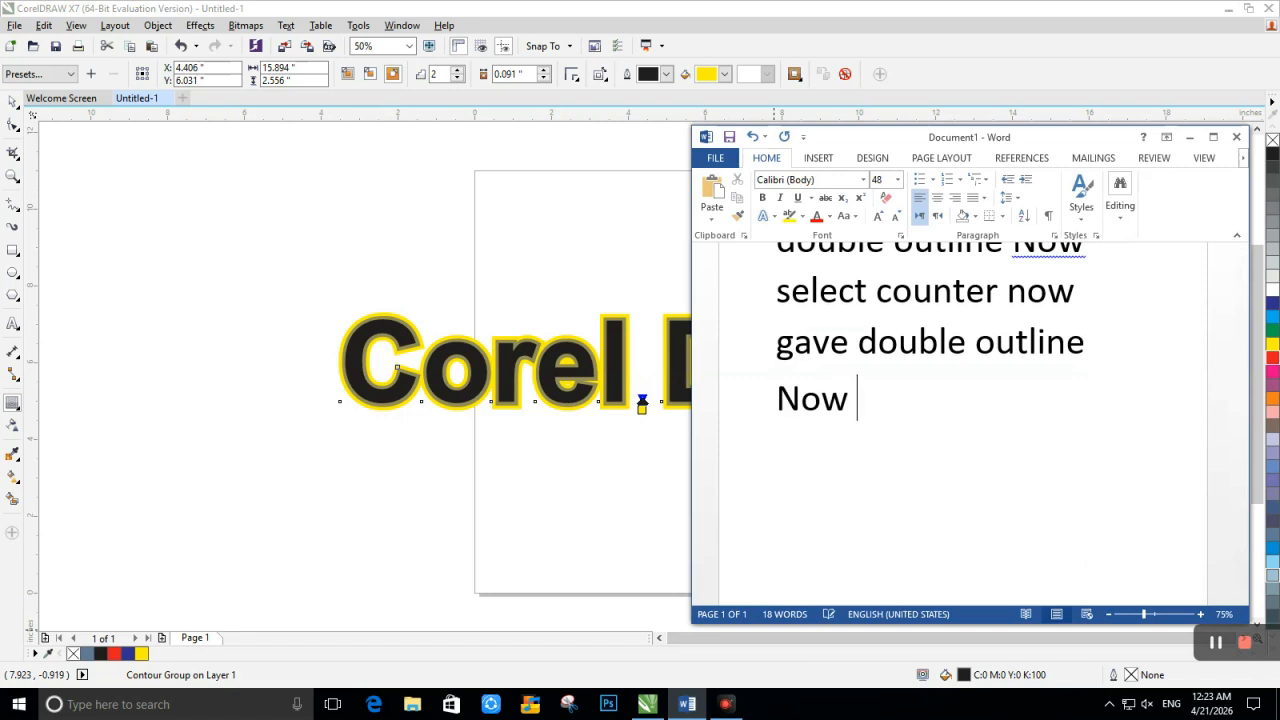
text(break ap)
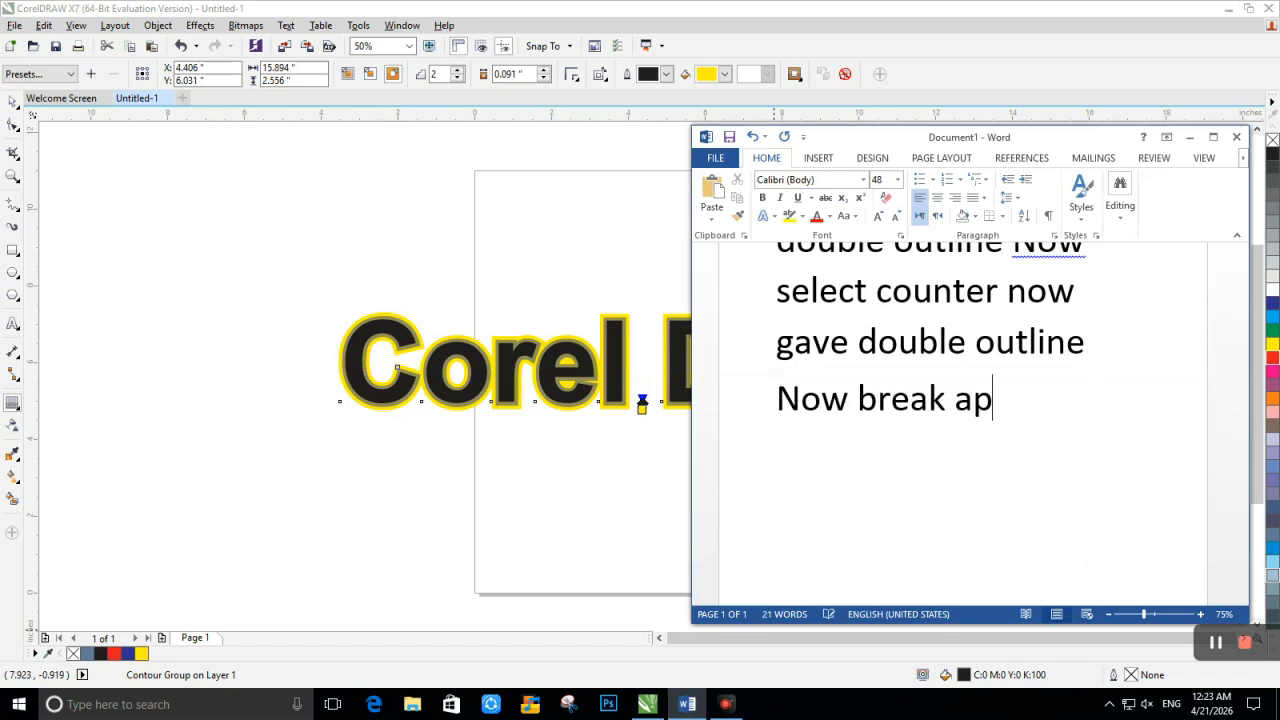
text(art)
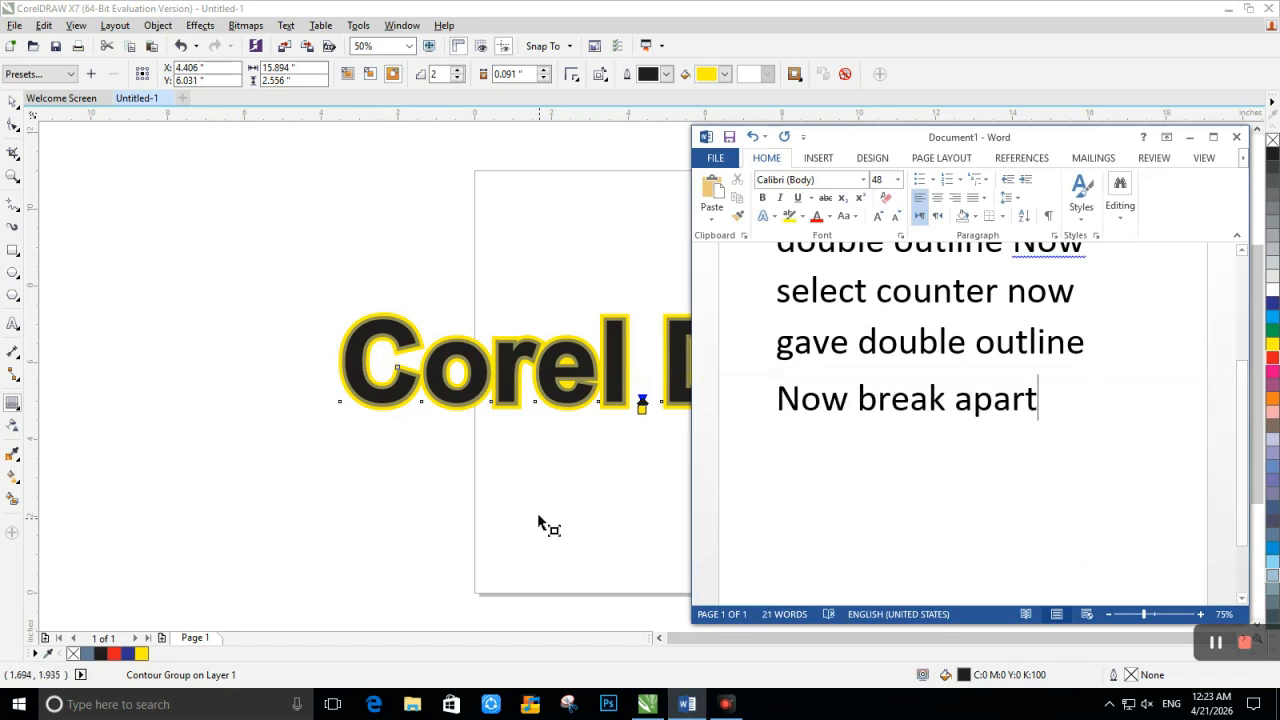
Switch to CorelDRAW and check the contoured text's available commands for a way to break it apart
click(563, 423)
right_click(548, 403)
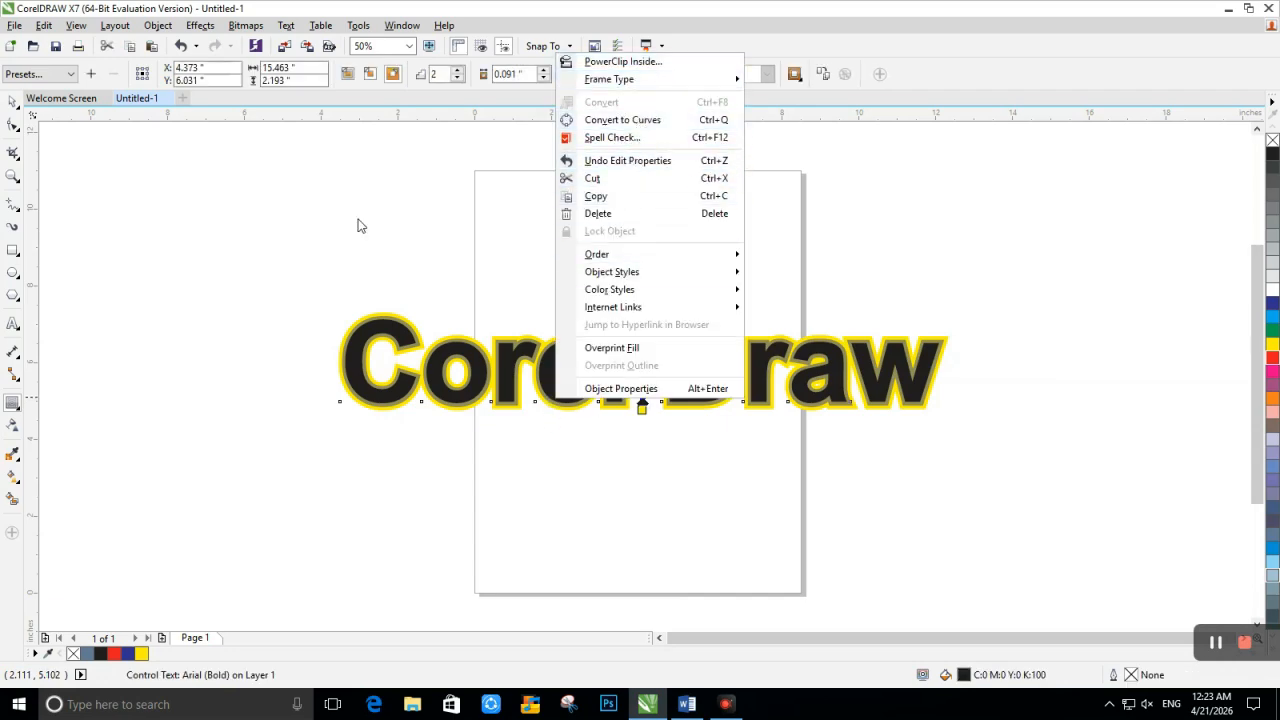
click(172, 27)
click(400, 180)
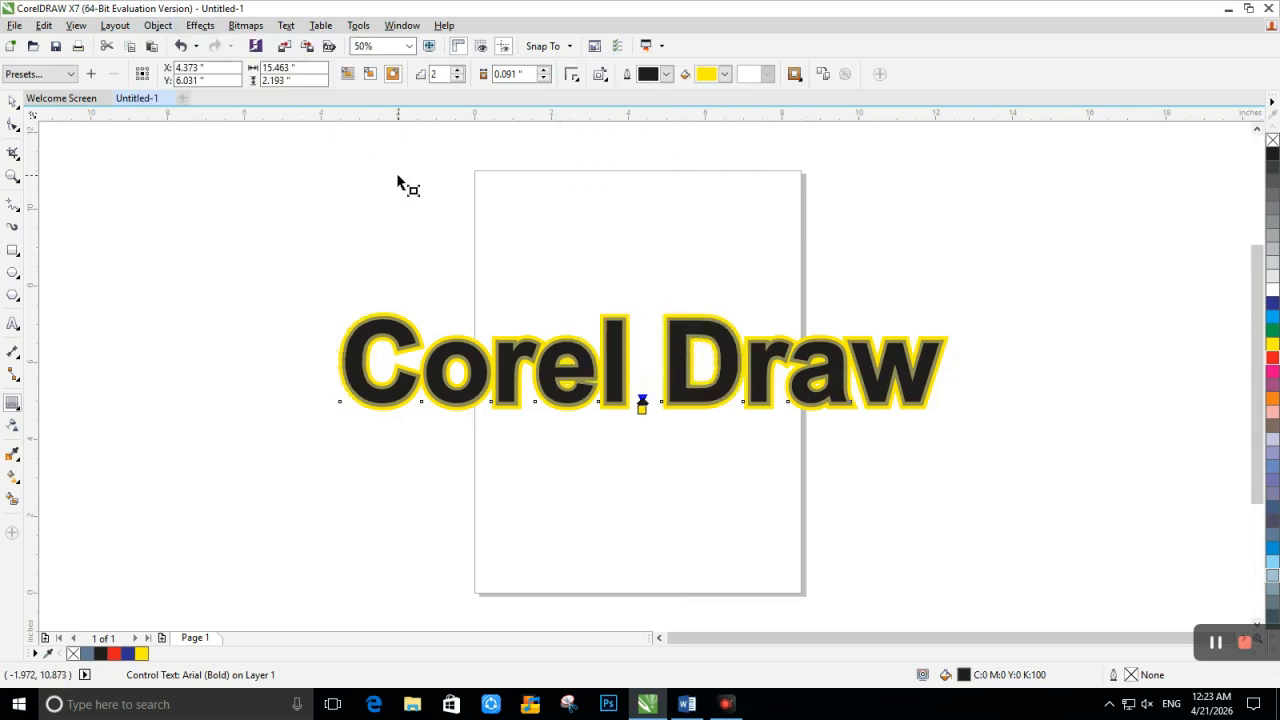
click(420, 266)
click(478, 407)
drag(478, 407, 486, 437)
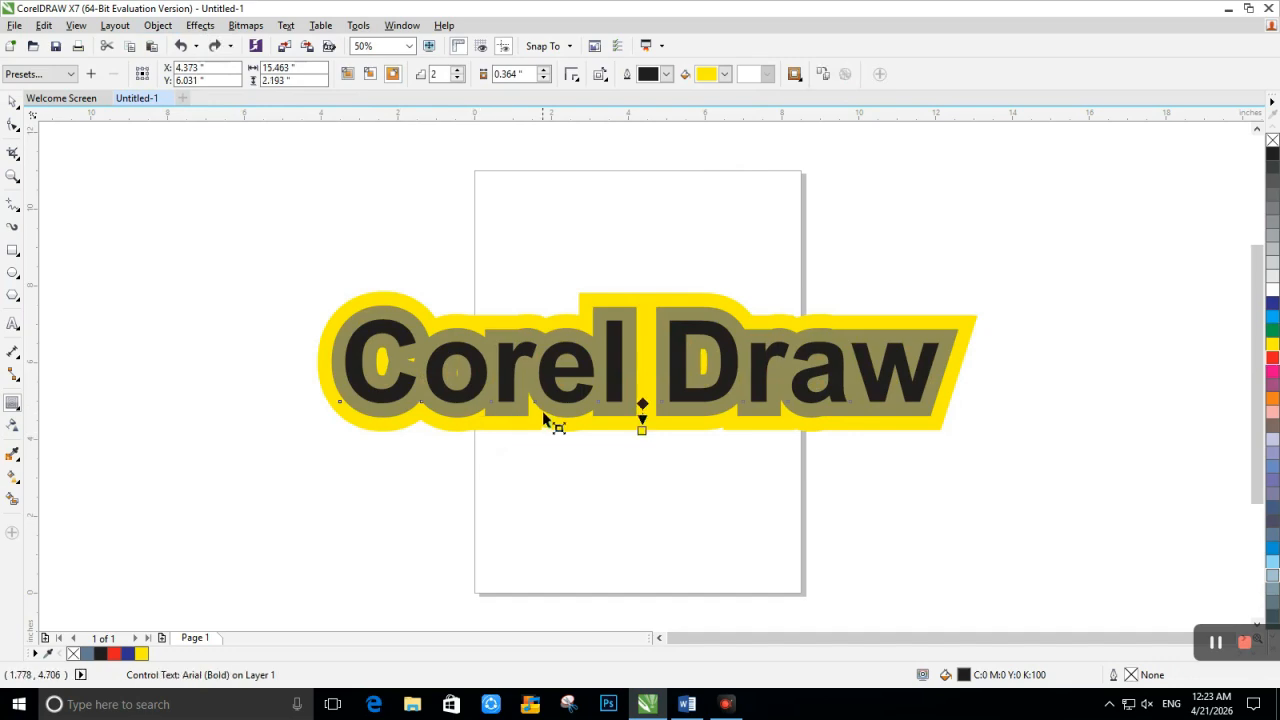
key(ctrl+z)
right_click(577, 407)
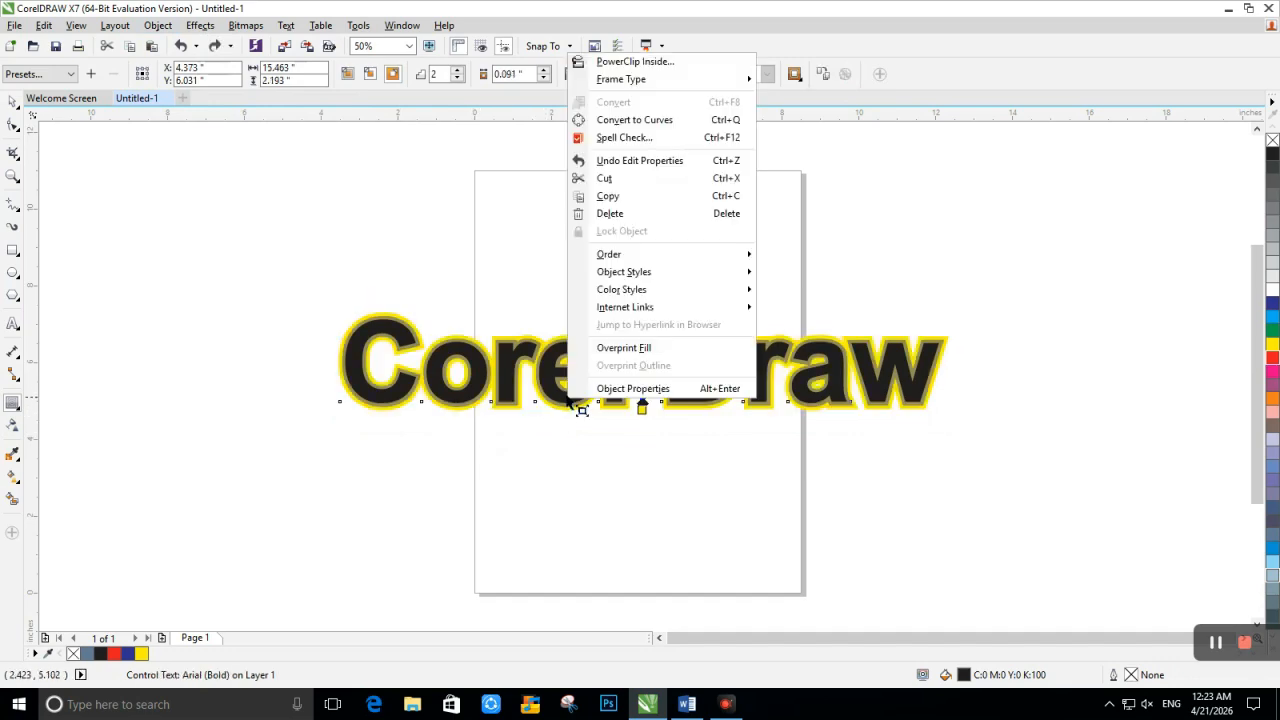
click(258, 25)
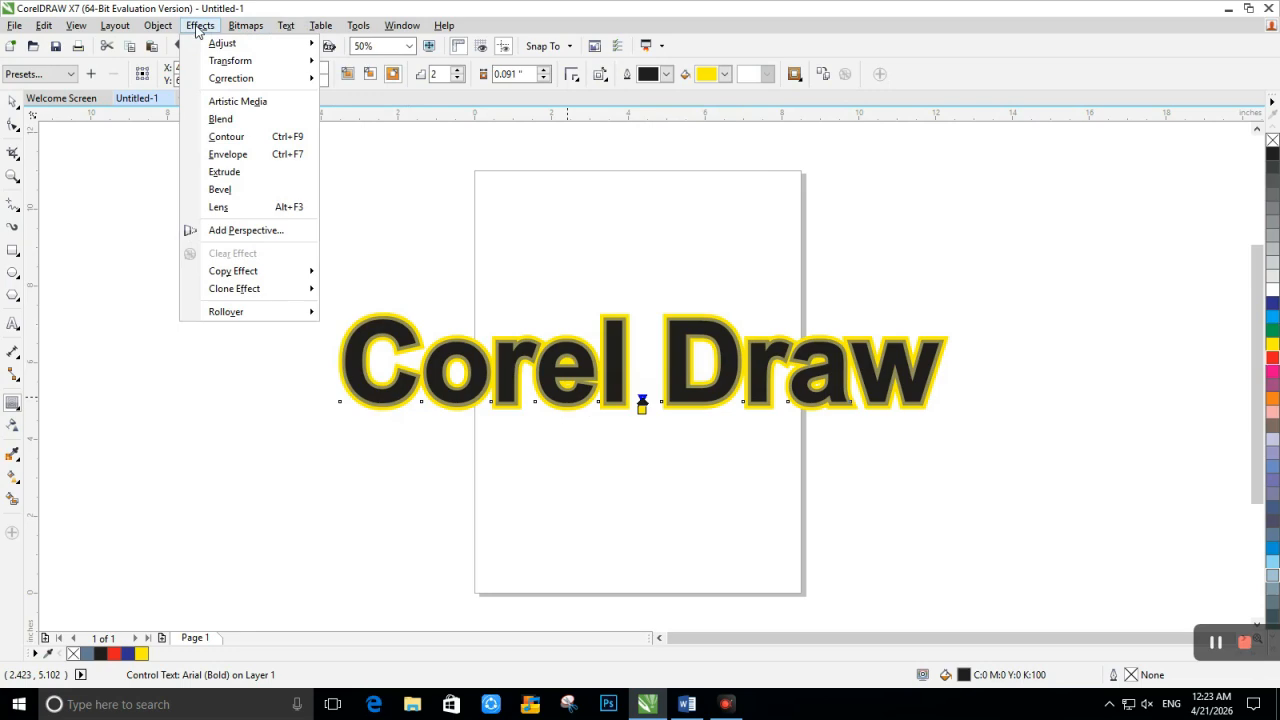
mouse_move(147, 27)
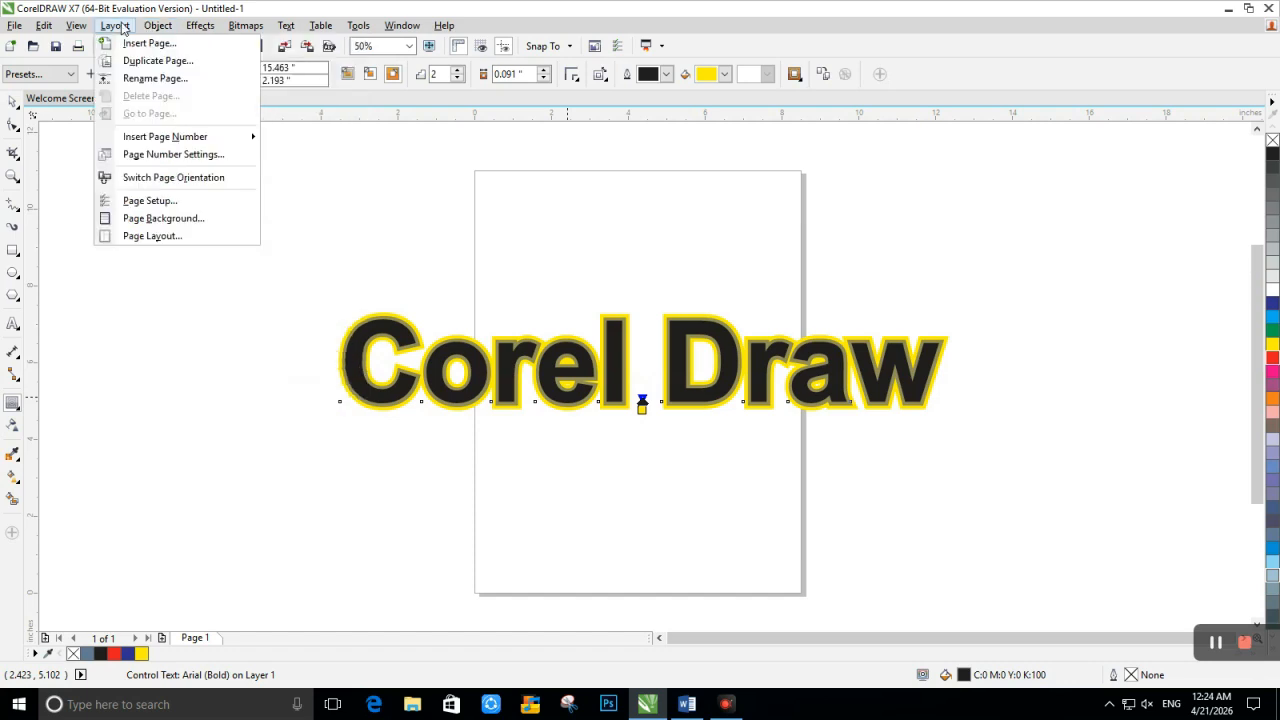
mouse_move(52, 30)
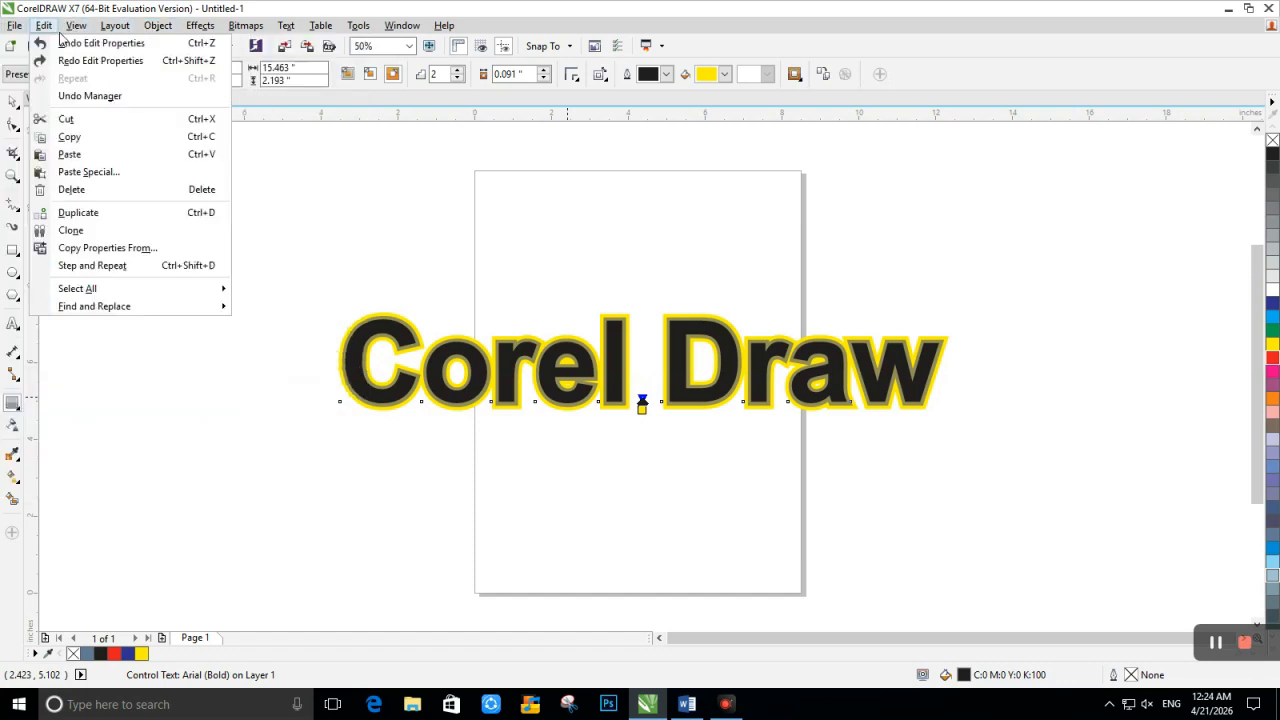
click(314, 211)
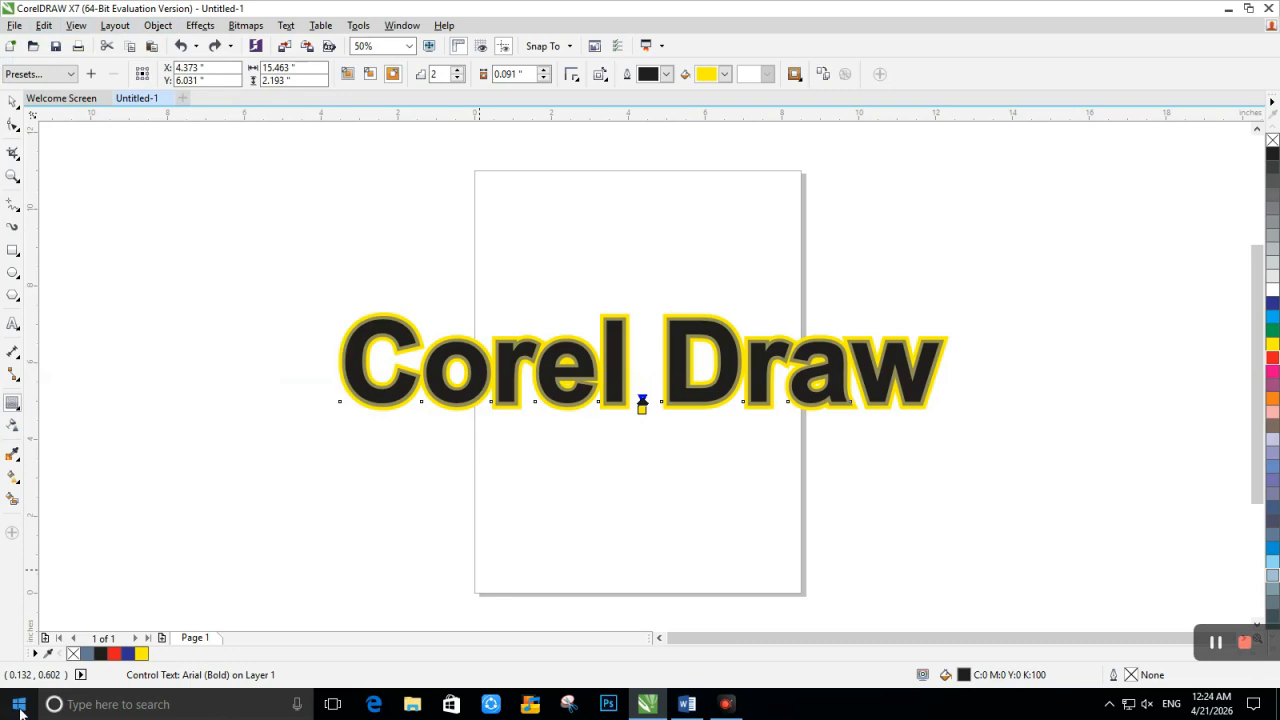
click(370, 75)
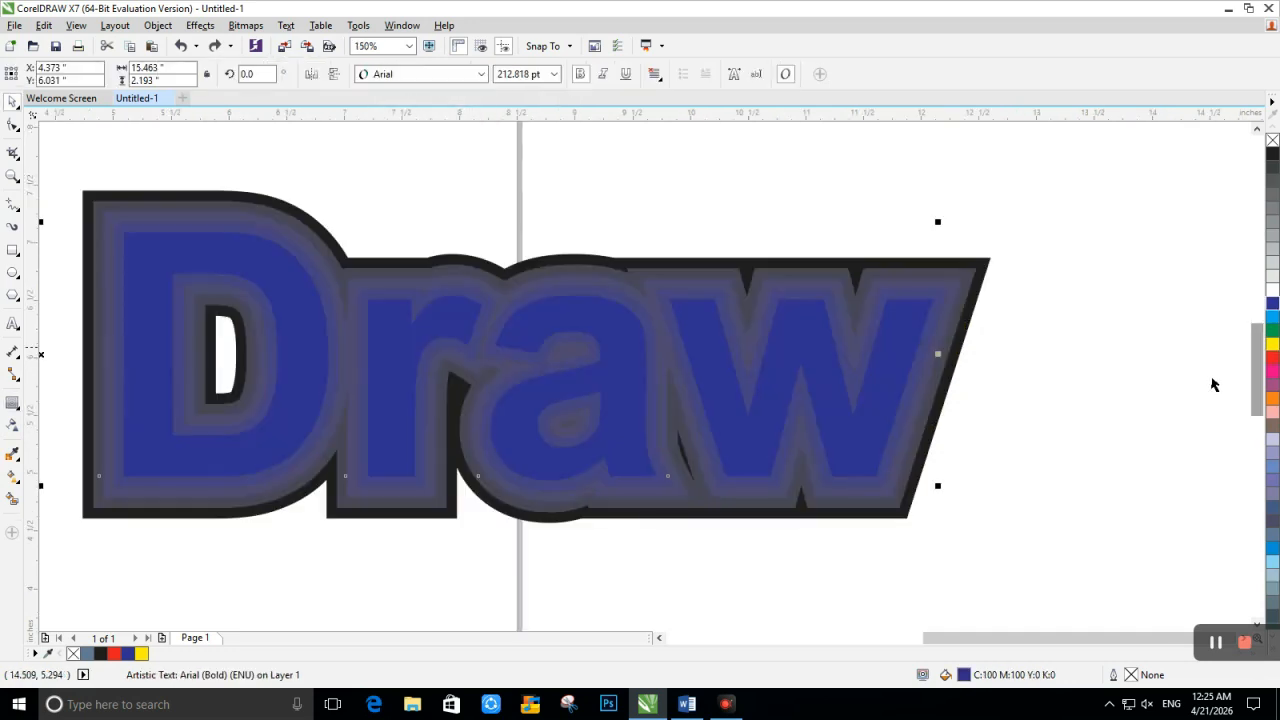
Recolour the "Corel Draw" text on top of the separated contours, settling on a white fill
click(1272, 316)
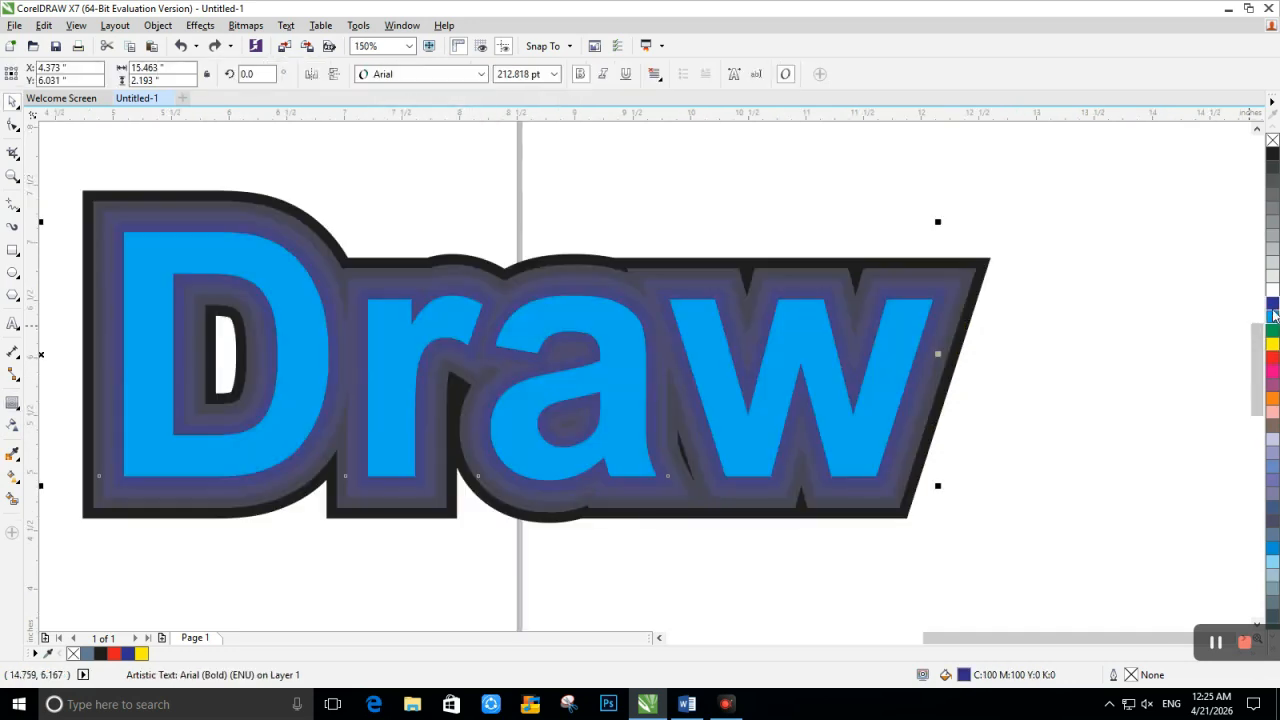
click(1272, 303)
click(1272, 289)
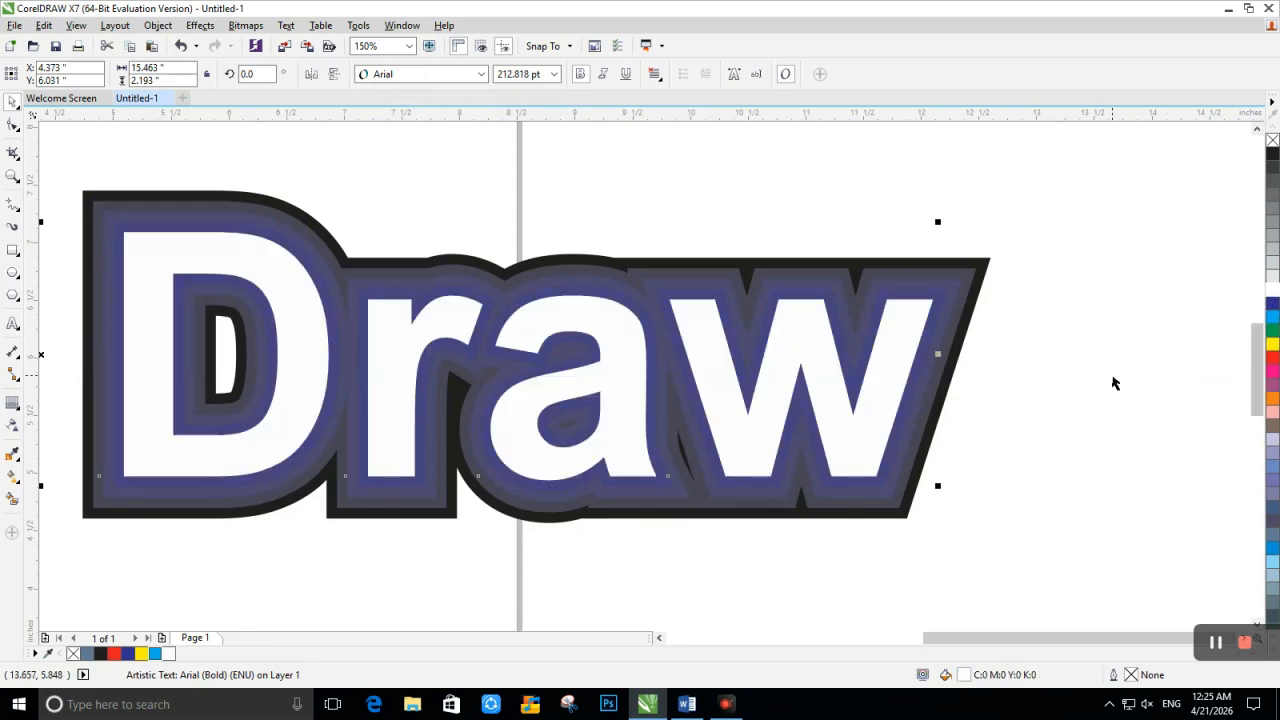
click(1114, 380)
drag(883, 484, 843, 497)
click(920, 500)
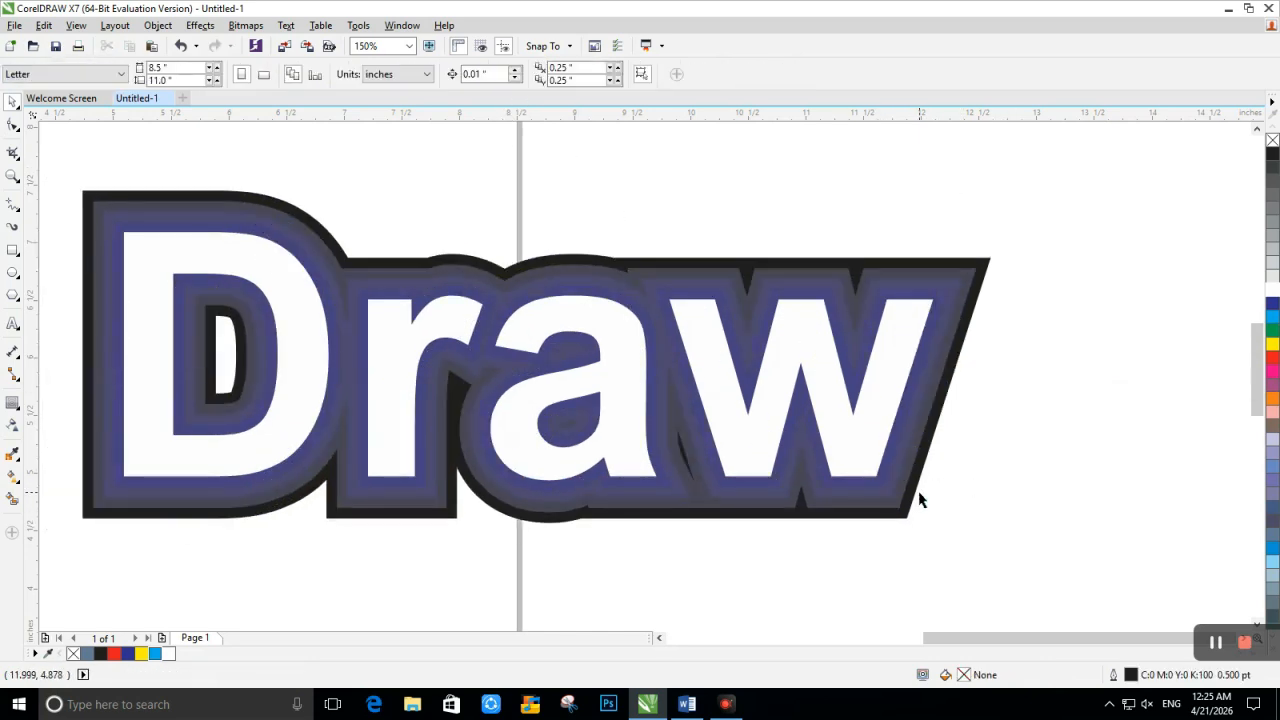
Fill the second contour shape outward from the text yellow, keeping it centred behind the lettering
click(849, 494)
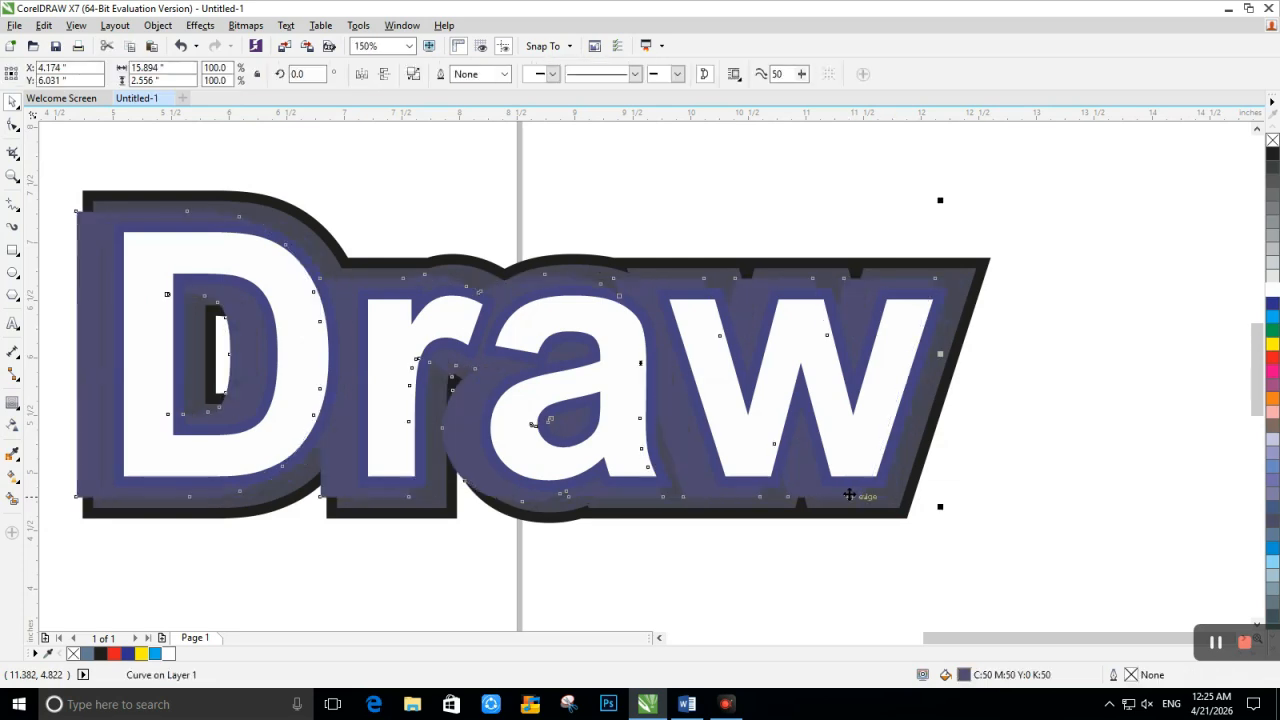
click(1272, 344)
click(1171, 371)
key(shift+F4)
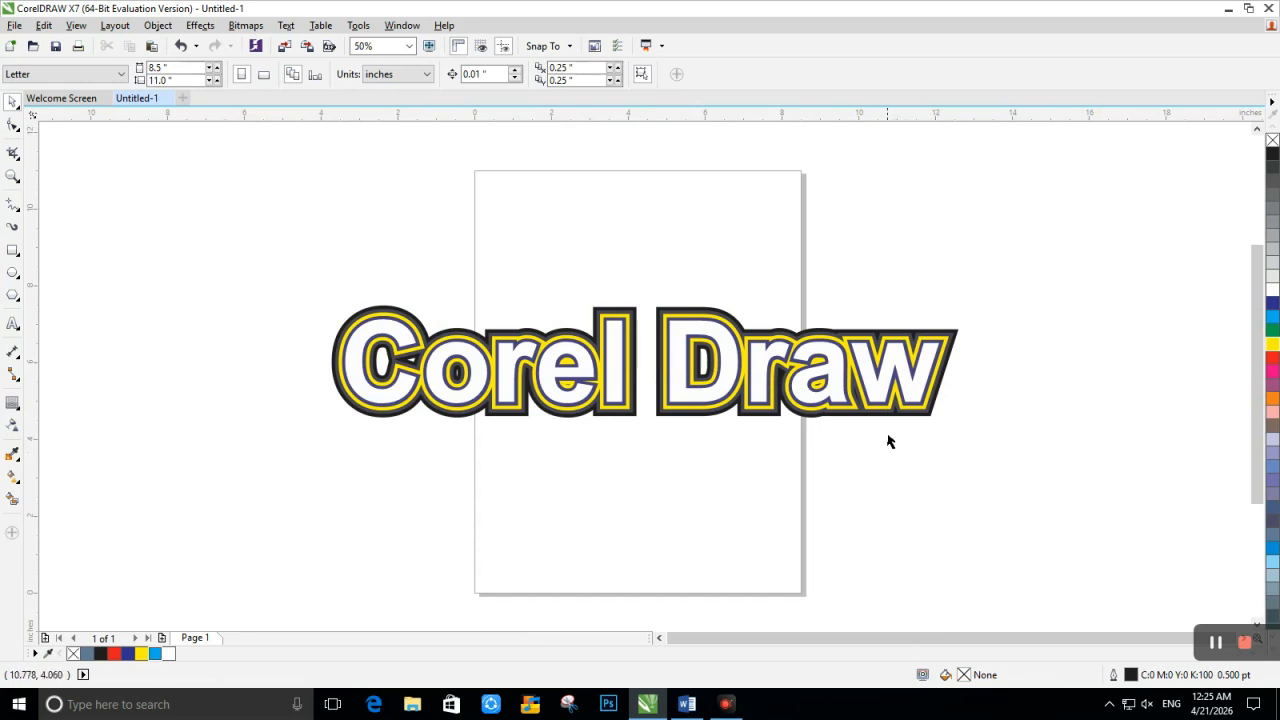
Fill the second contour shape outward from the "Corel Draw" lettering white
scroll(975, 465, up, 4)
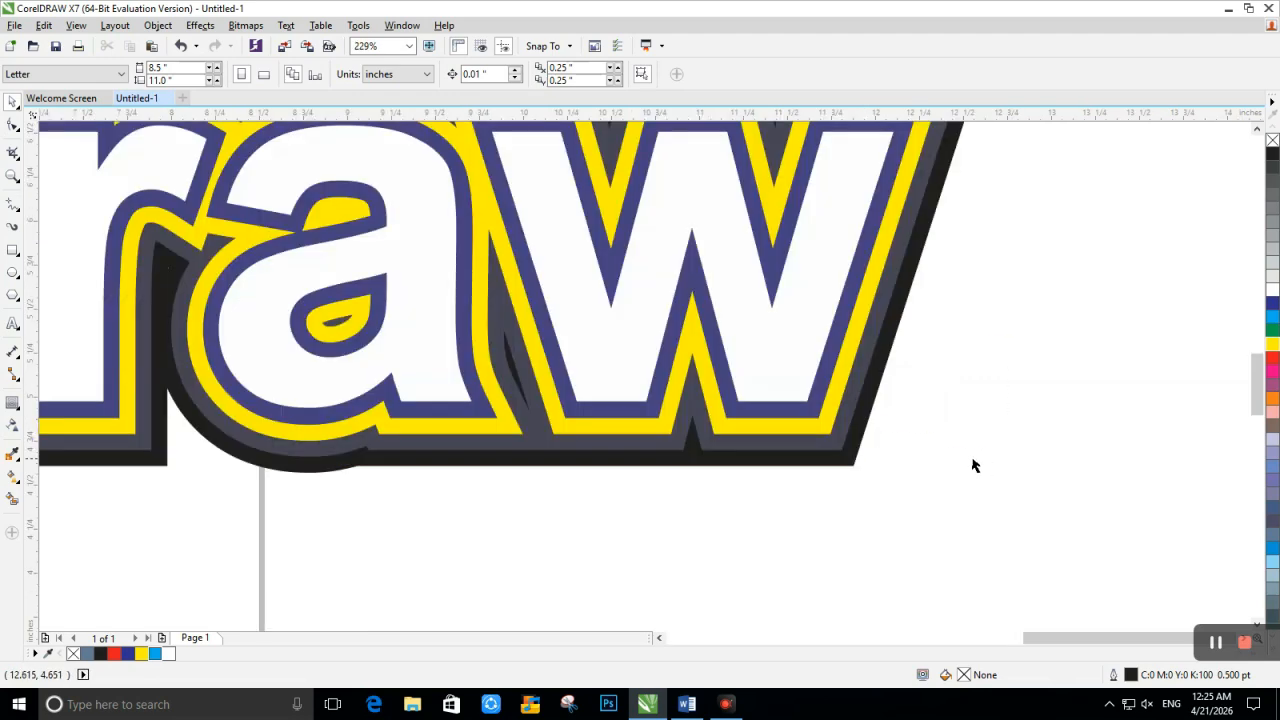
click(800, 432)
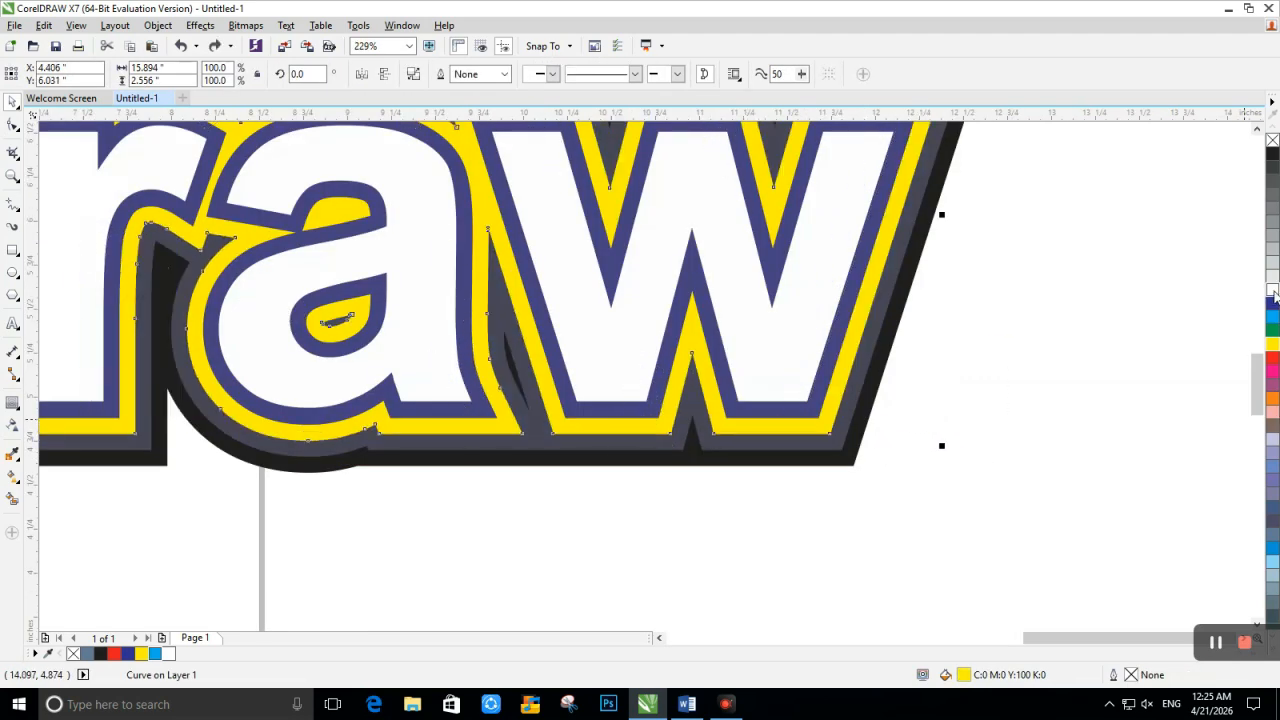
click(1273, 292)
click(1078, 396)
scroll(875, 498, down, 4)
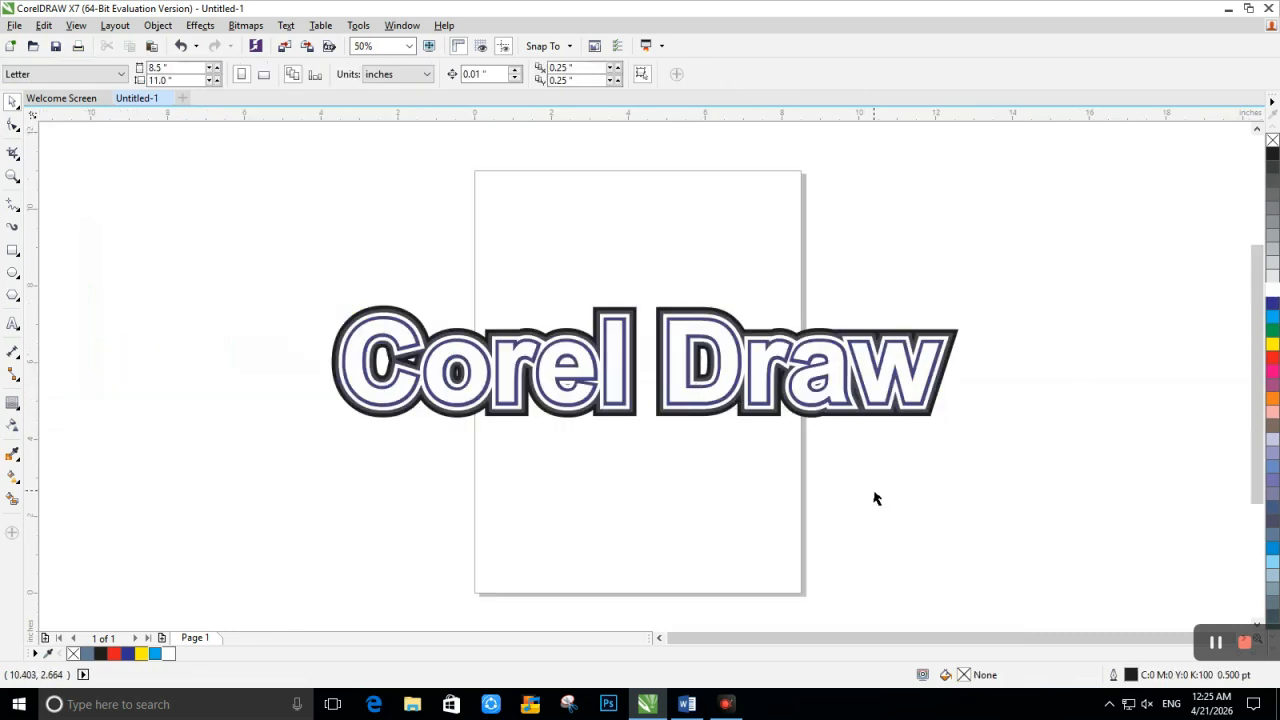
Try Smart Fill in blue-grey on the letters "C" and "o", and undo both fills
click(12, 500)
click(399, 386)
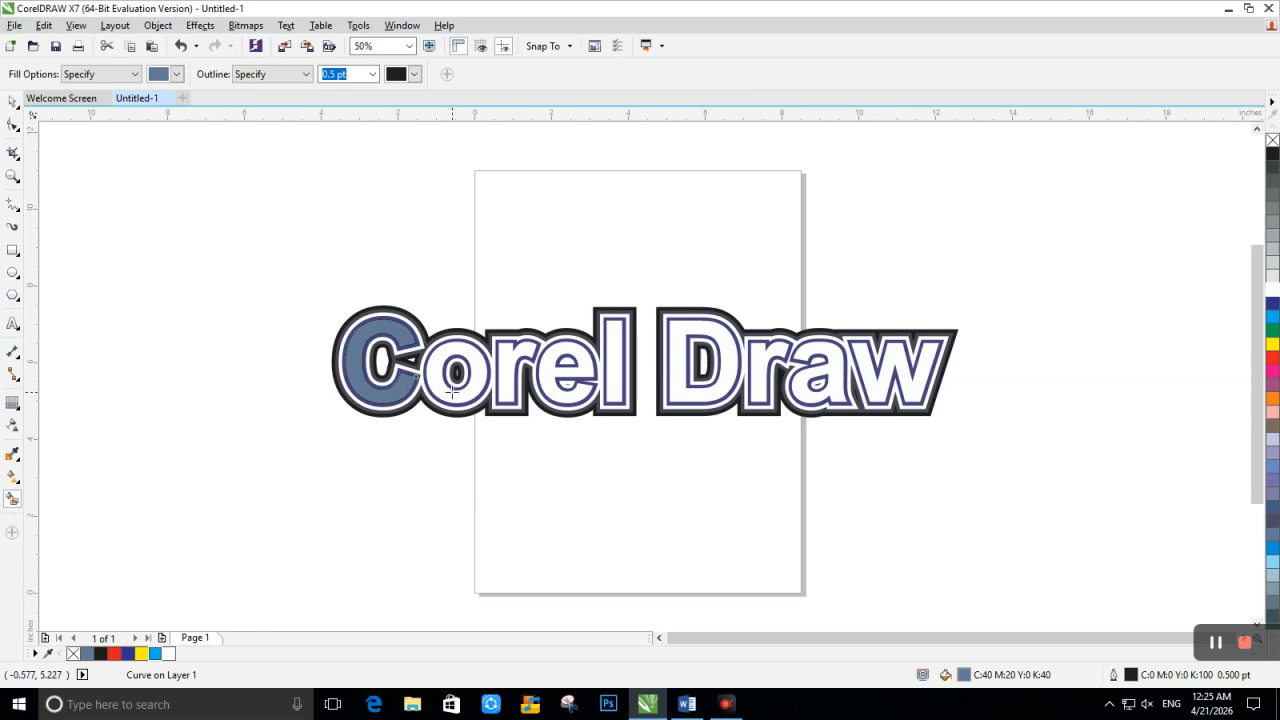
click(455, 388)
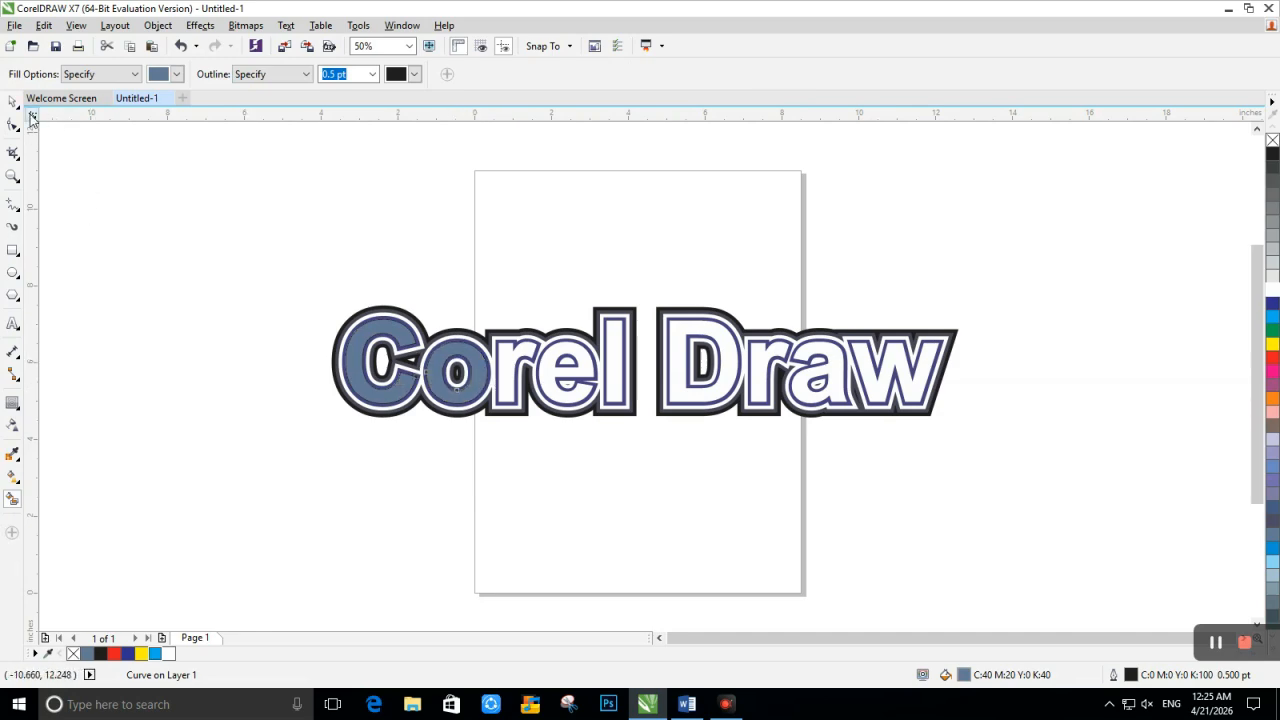
key(space)
key(ctrl+z)
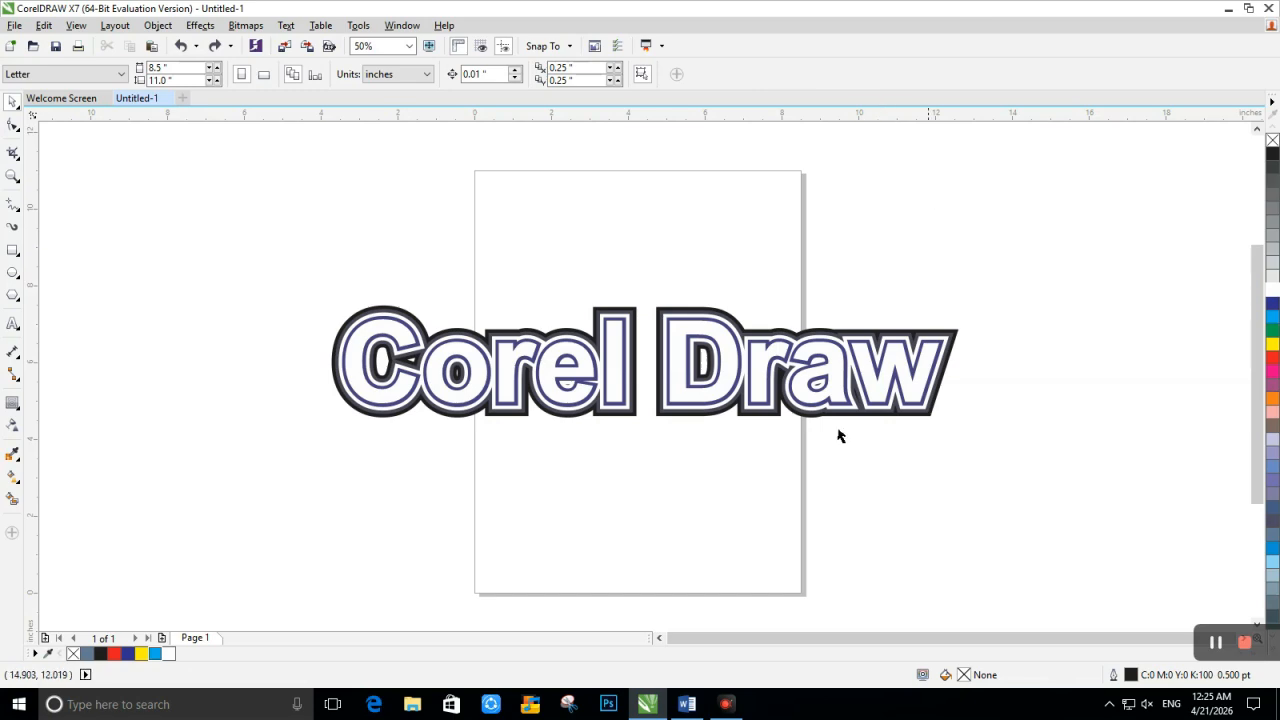
Fill the outermost contour shape red and the "Corel Draw" text yellow, leaving both centred in the design
click(636, 429)
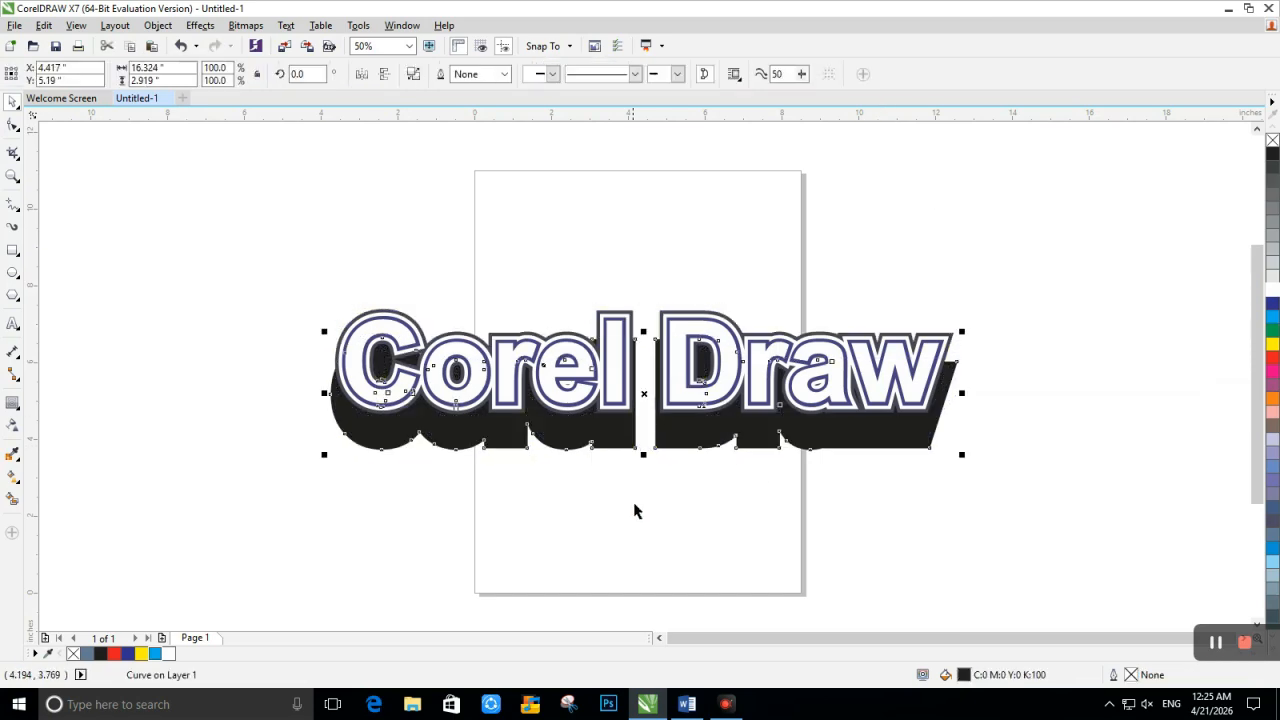
right_click(1273, 357)
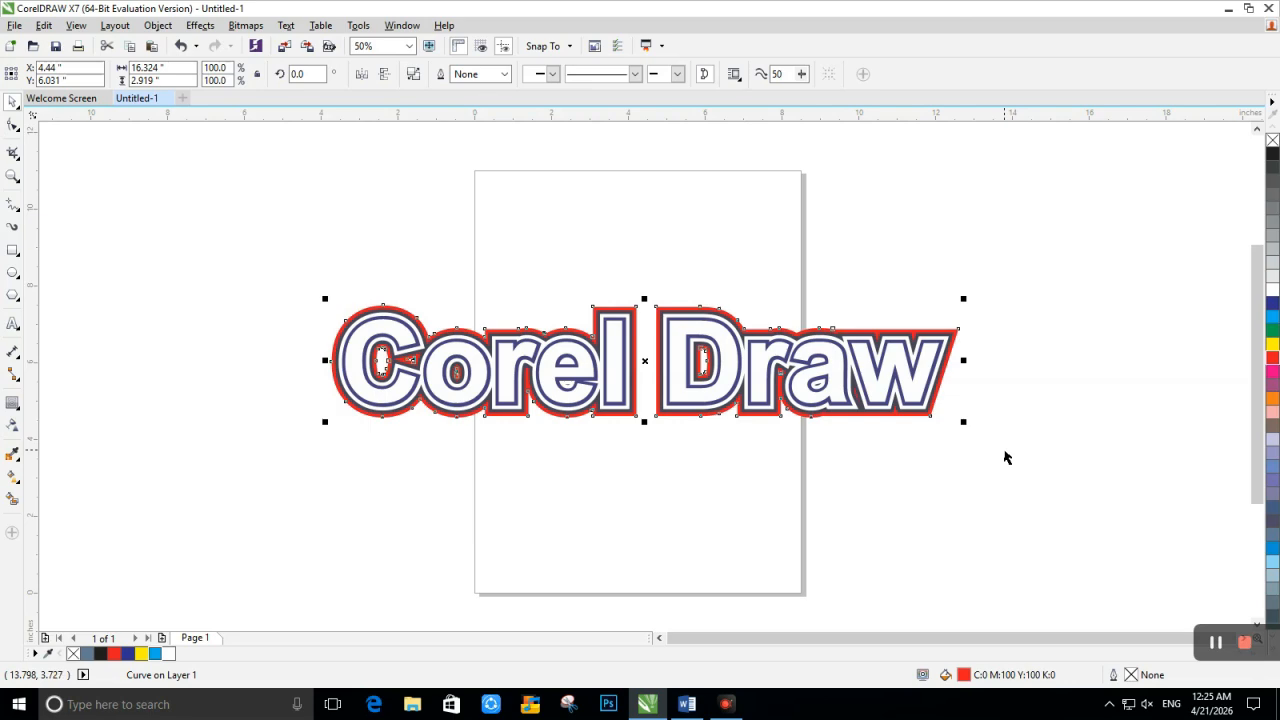
click(997, 482)
click(826, 390)
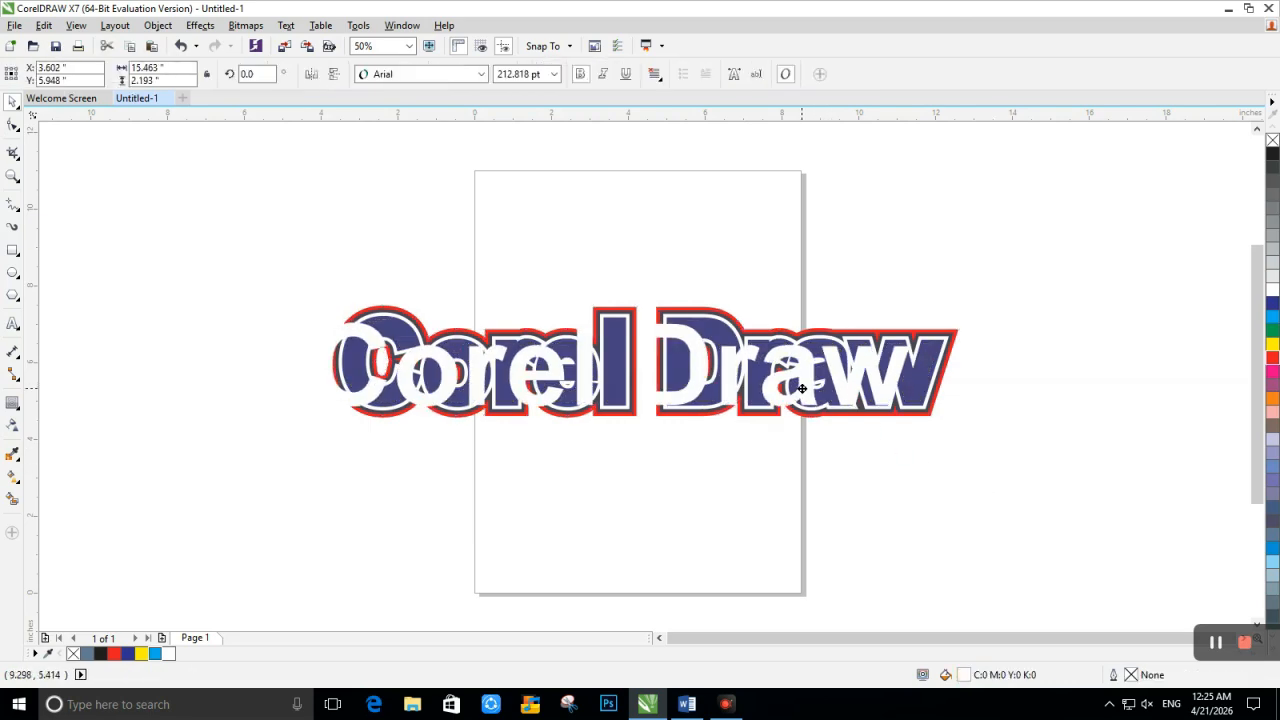
click(1271, 346)
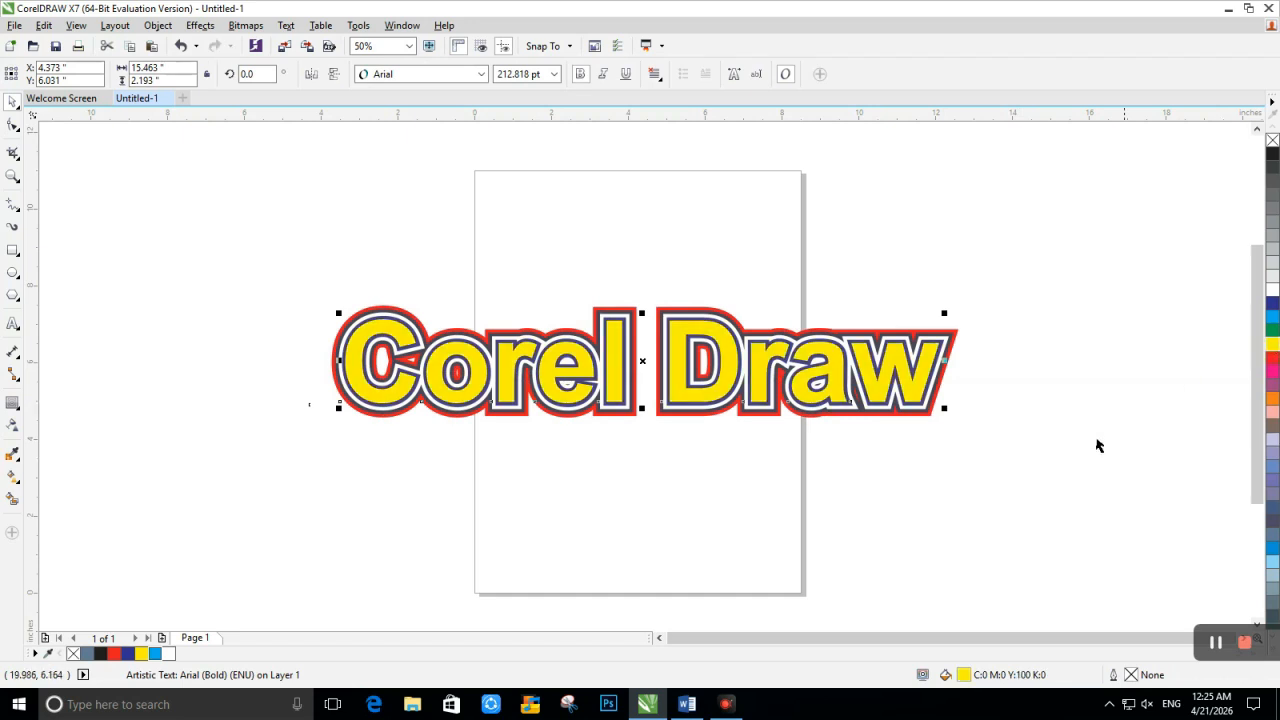
click(1012, 497)
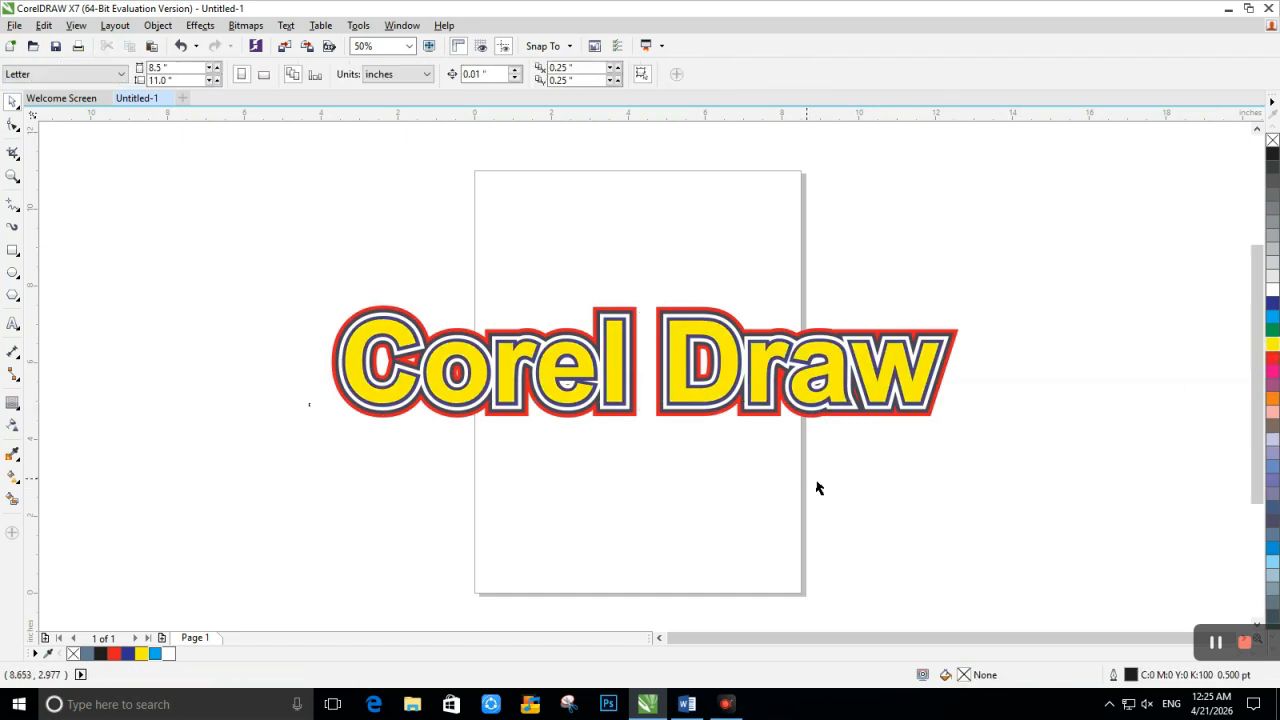
Duplicate the complete five-object "Corel Draw" design twice to form a vertical stack of three evenly spaced copies
mouse_move(1031, 471)
mouse_down()
mouse_move(463, 320)
mouse_move(291, 259)
mouse_up()
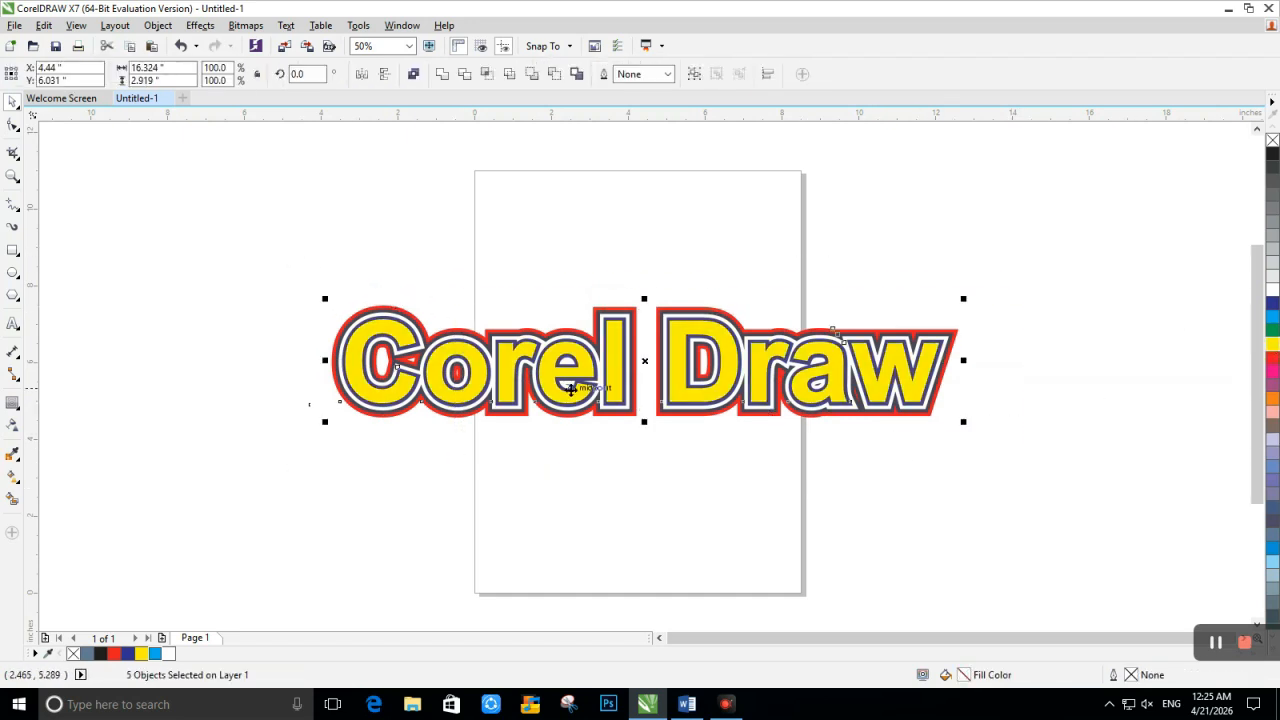
mouse_move(559, 389)
mouse_down()
mouse_move(514, 328)
mouse_move(368, 252)
mouse_move(373, 391)
mouse_up()
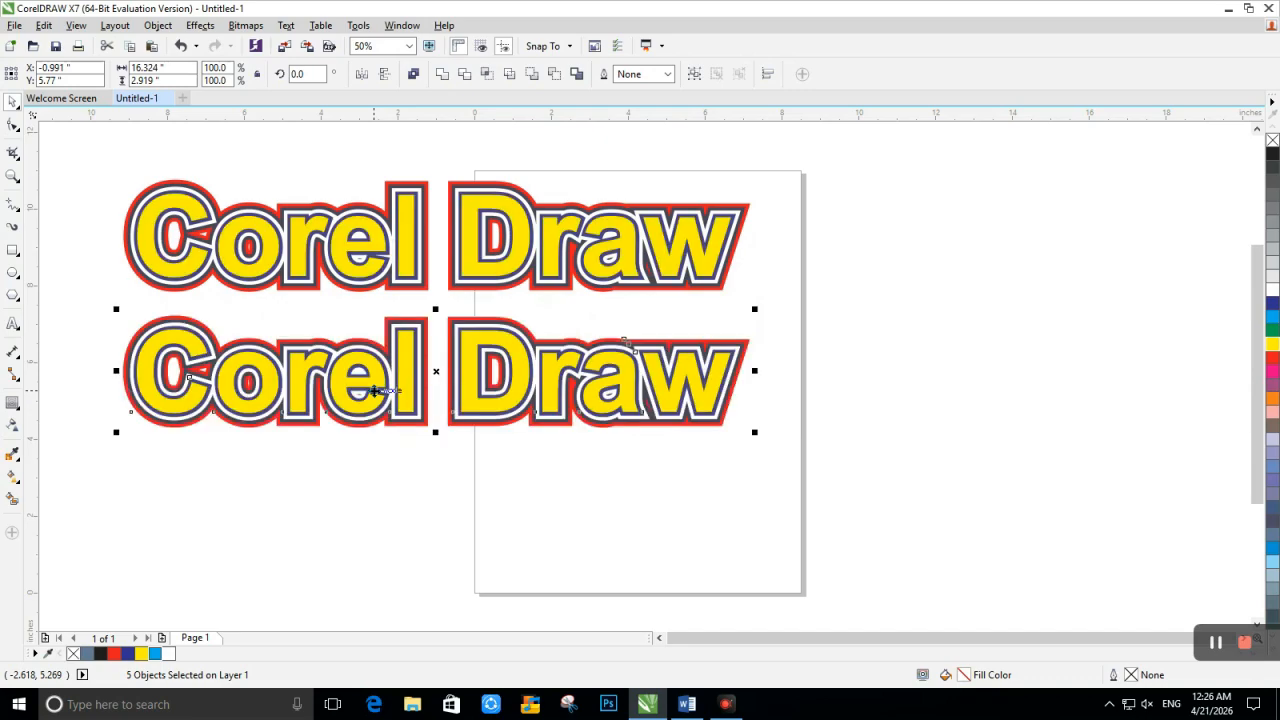
key(ctrl+d)
click(88, 226)
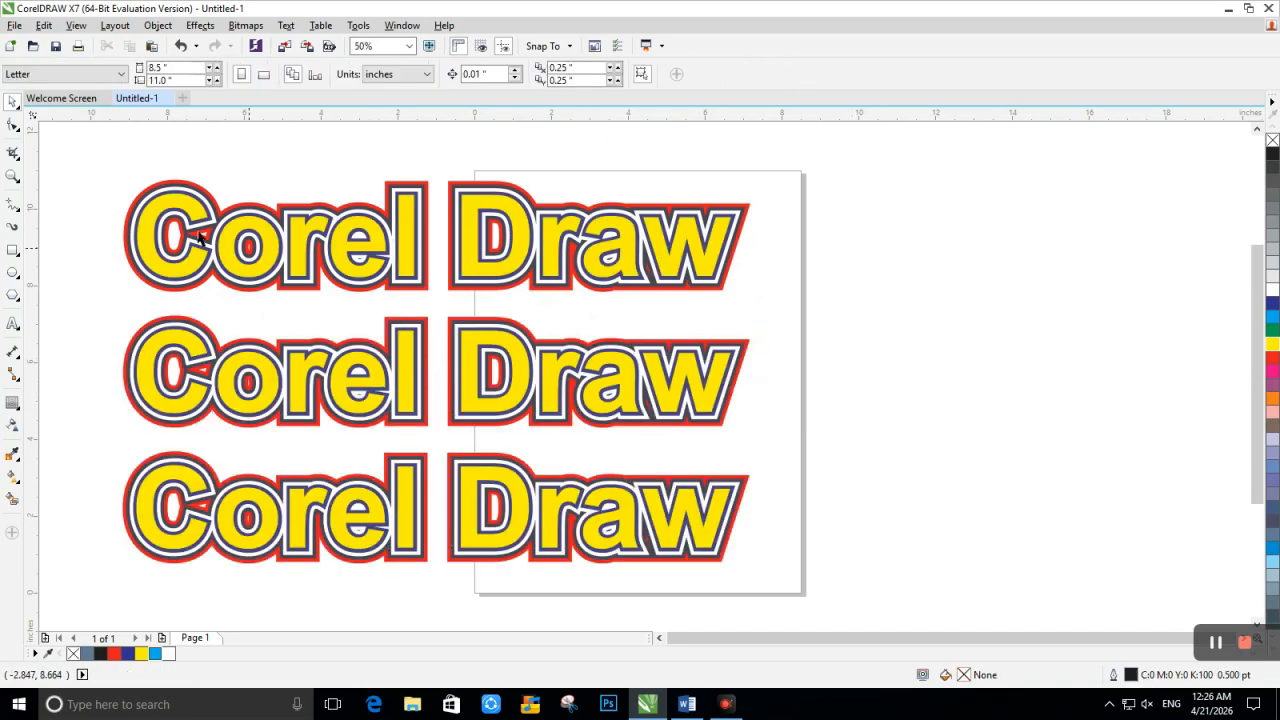
Move all three stacked designs together so they are horizontally centred over the page
drag(70, 160, 760, 585)
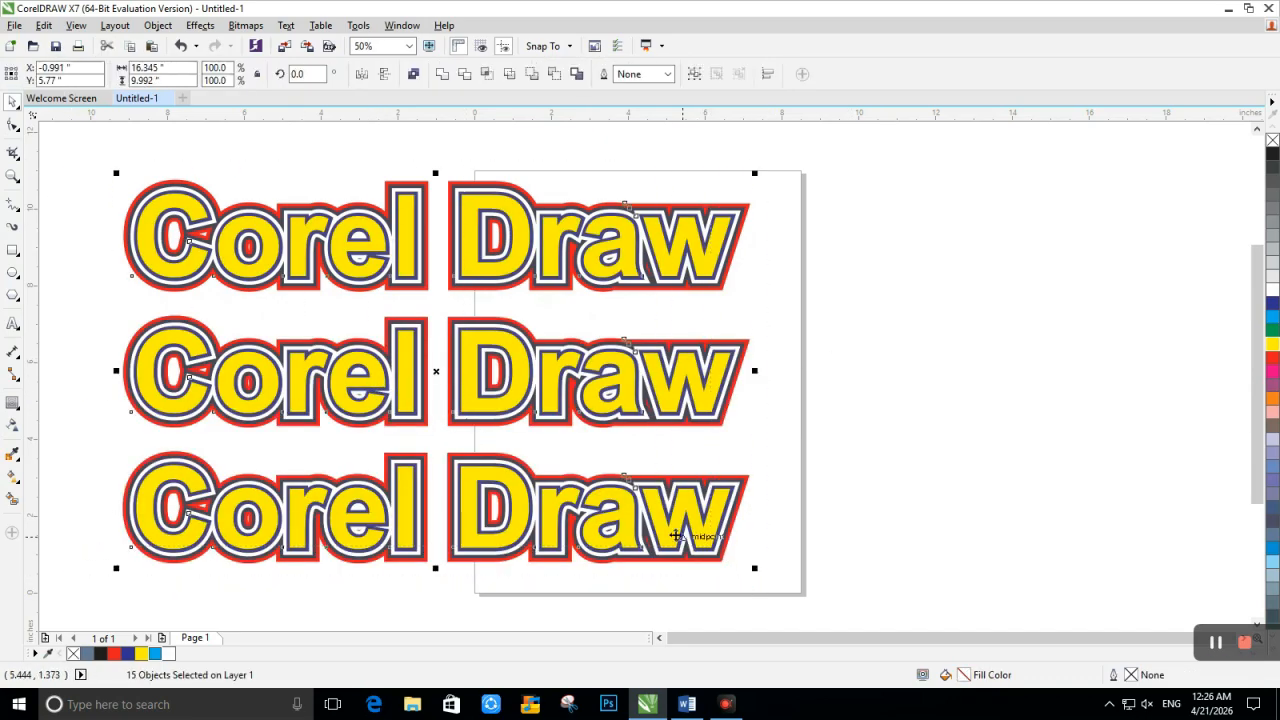
drag(674, 533, 879, 533)
click(1141, 398)
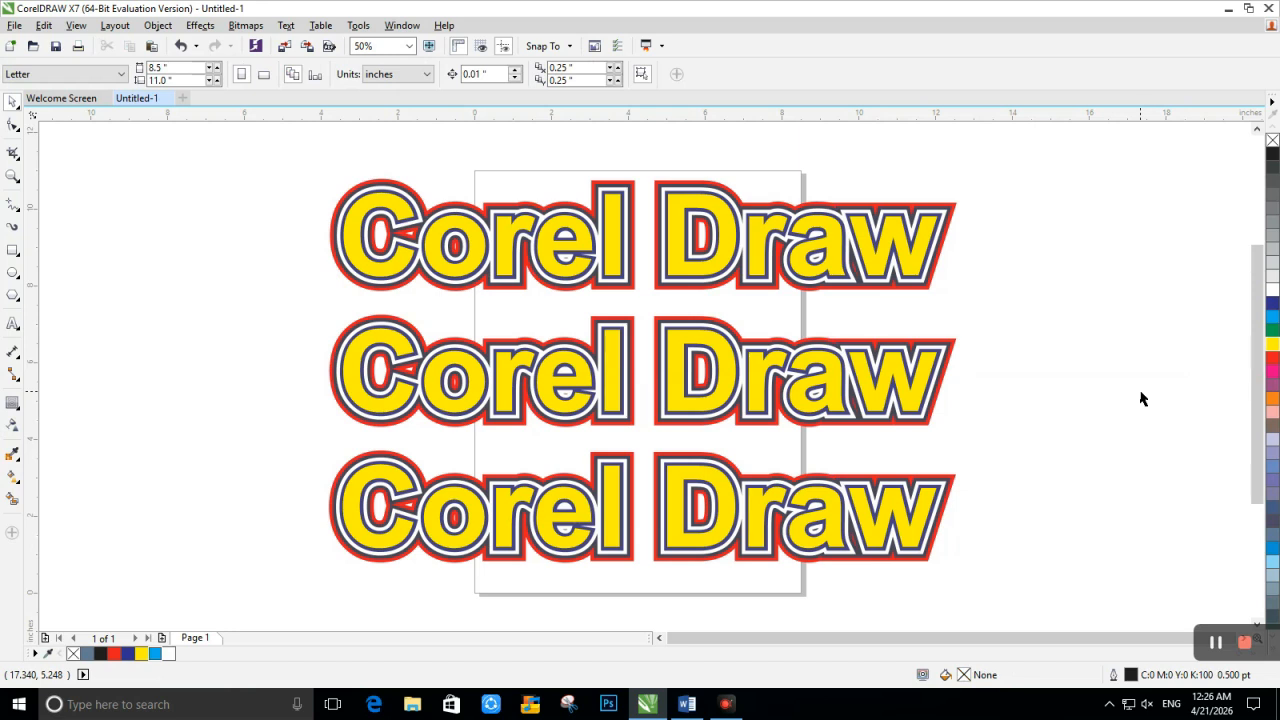
Switch to Word and add the line "In this way you can" directly below "Now break apart"
click(686, 704)
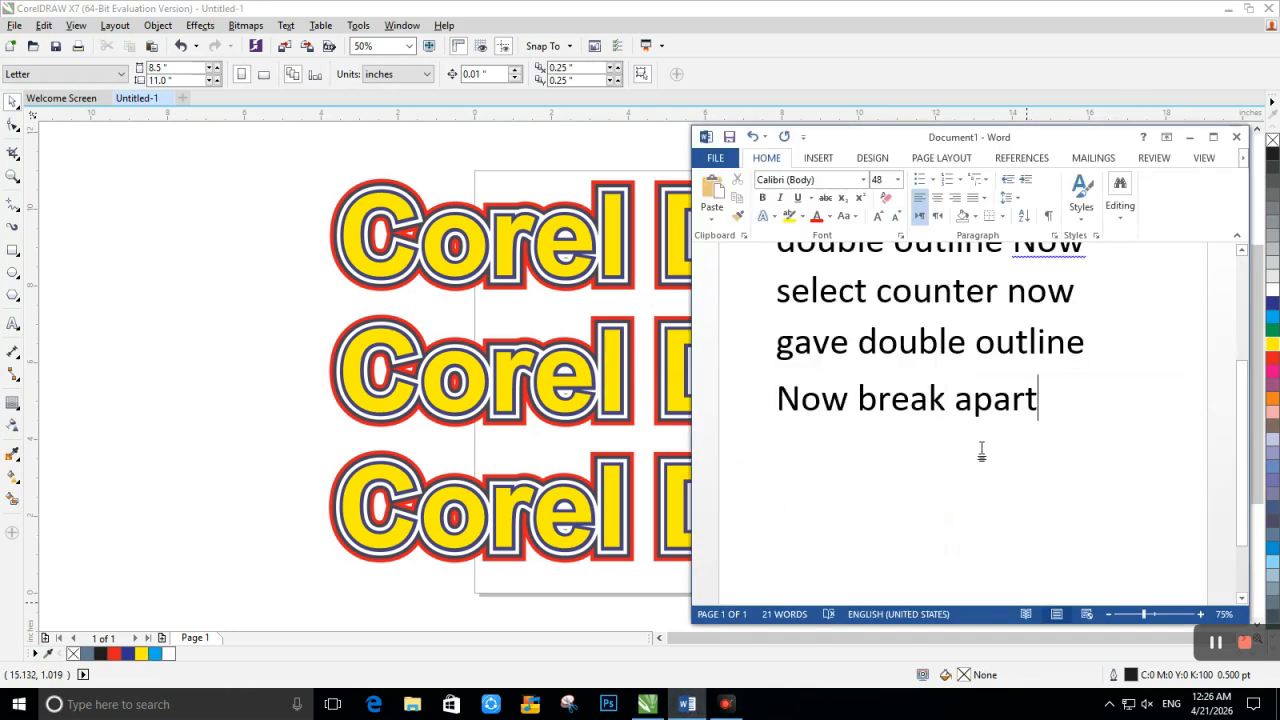
key(Return)
key(Return)
key(Return)
key(Return)
key(Return)
key(Return)
key(Return)
key(Return)
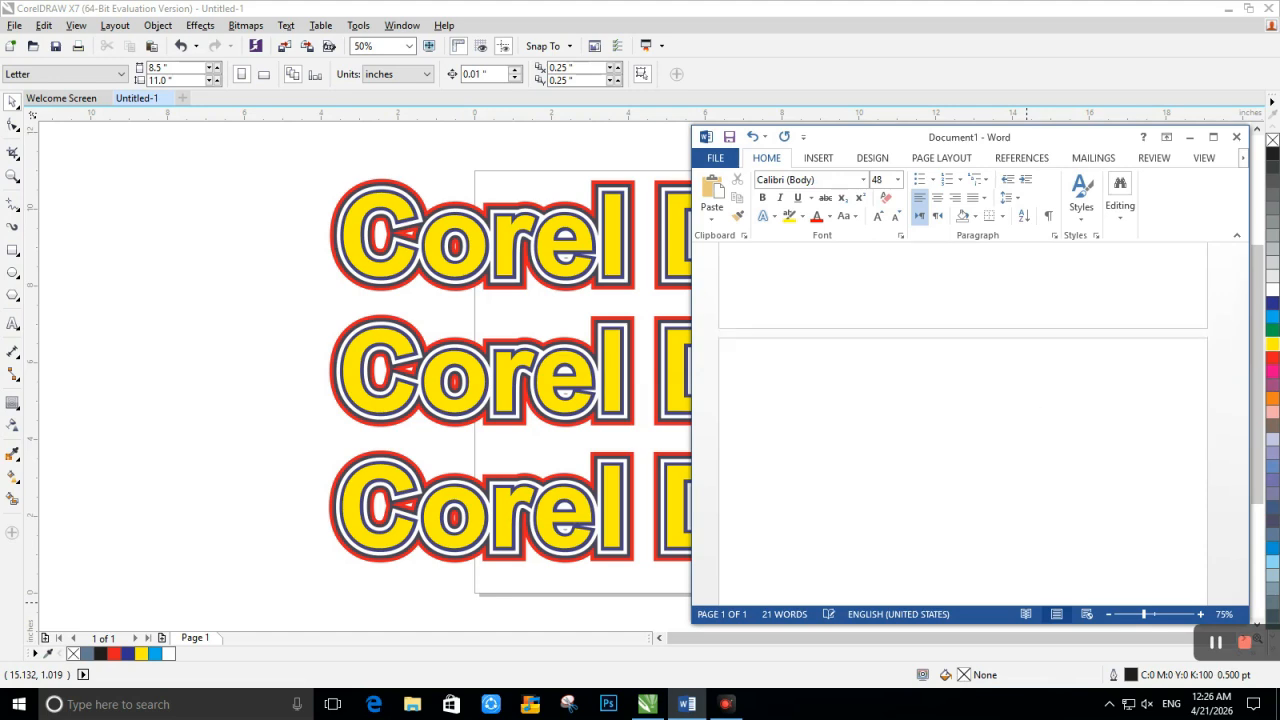
text(in)
key(BackSpace)
key(BackSpace)
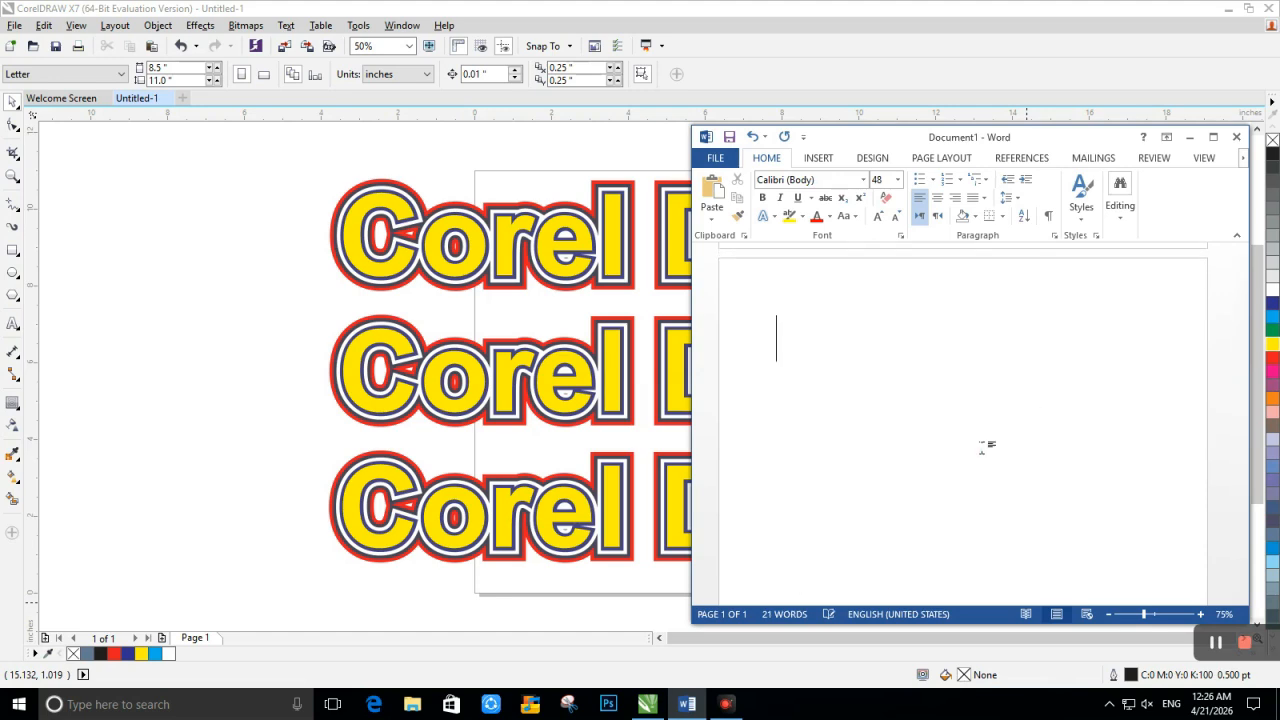
key(BackSpace)
key(BackSpace)
key(BackSpace)
key(BackSpace)
key(BackSpace)
key(BackSpace)
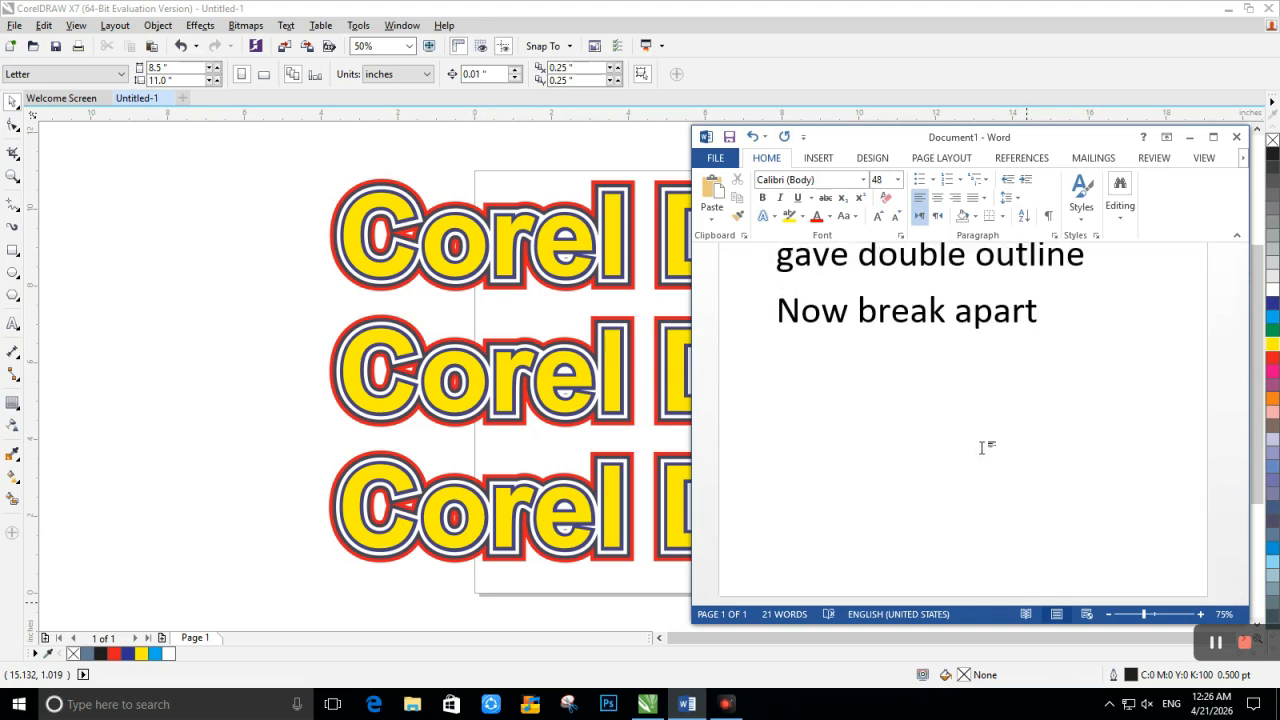
text(in this way )
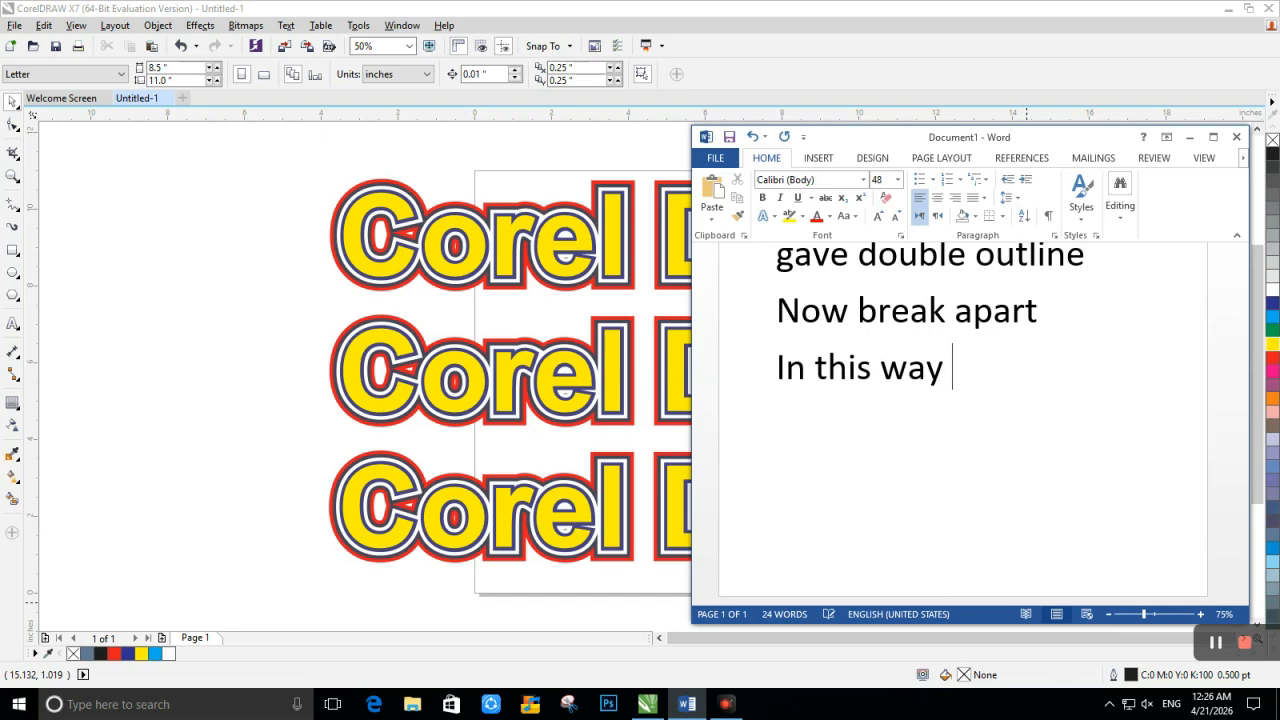
text(you can)
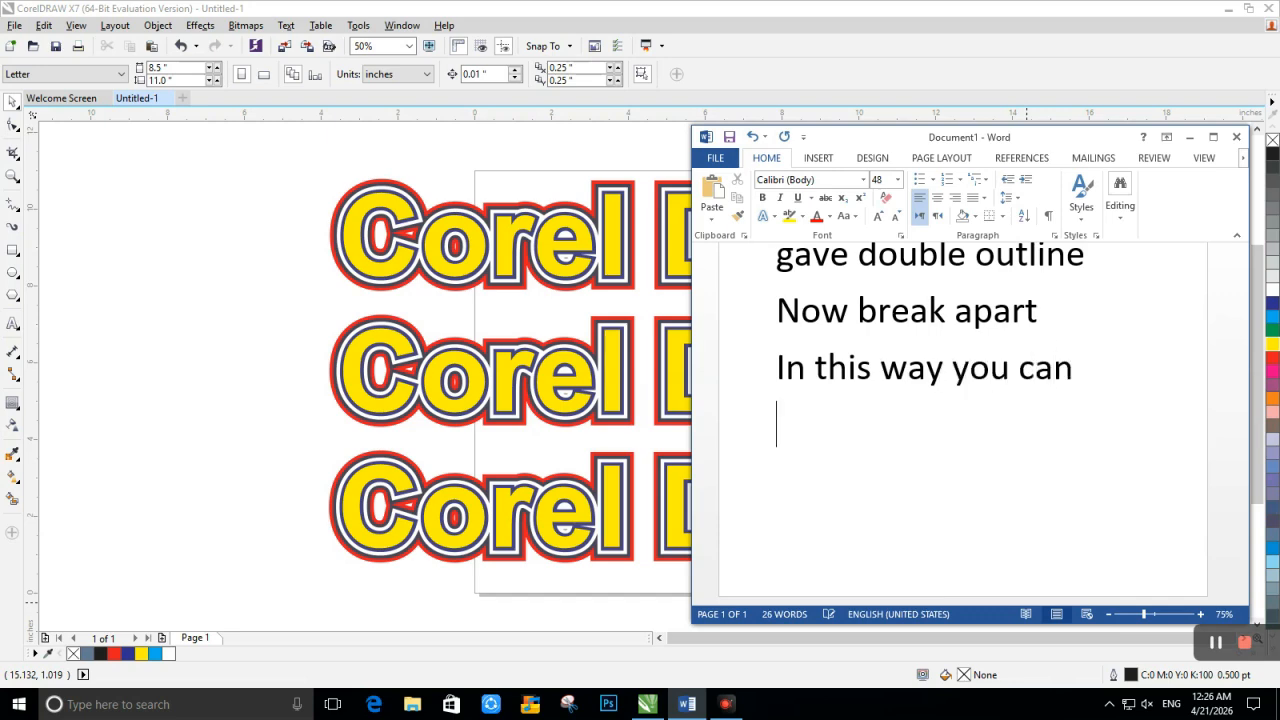
Add a further line to the note reading "Gave outline"
text(gv)
key(BackSpace)
text(a)
text(ou)
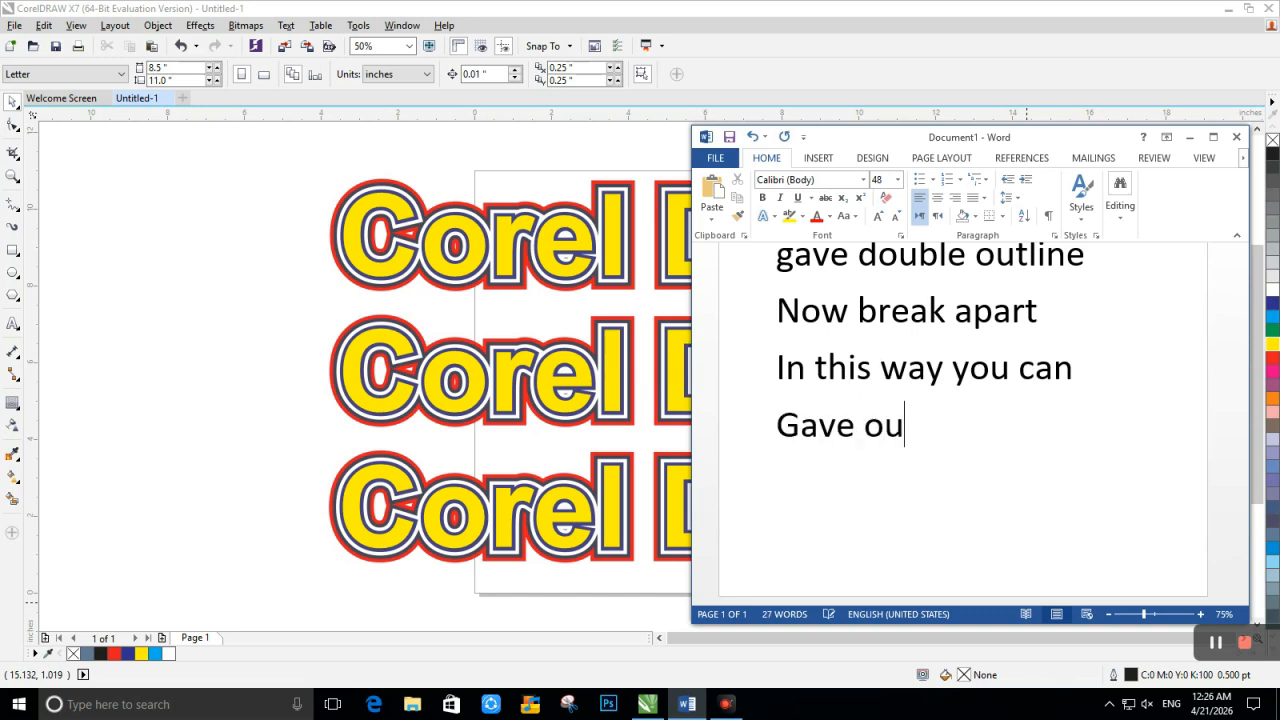
text(tline to tex)
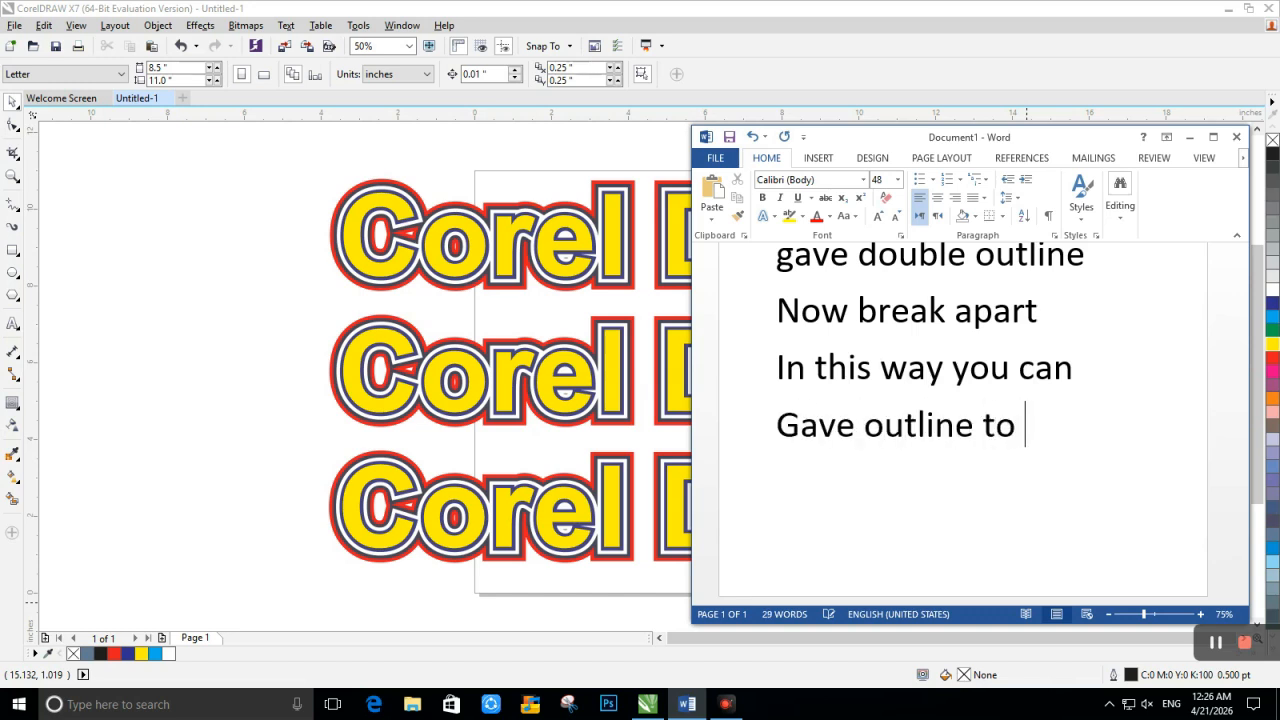
key(BackSpace)
key(BackSpace)
key(BackSpace)
key(BackSpace)
key(BackSpace)
key(BackSpace)
key(BackSpace)
key(BackSpace)
key(BackSpace)
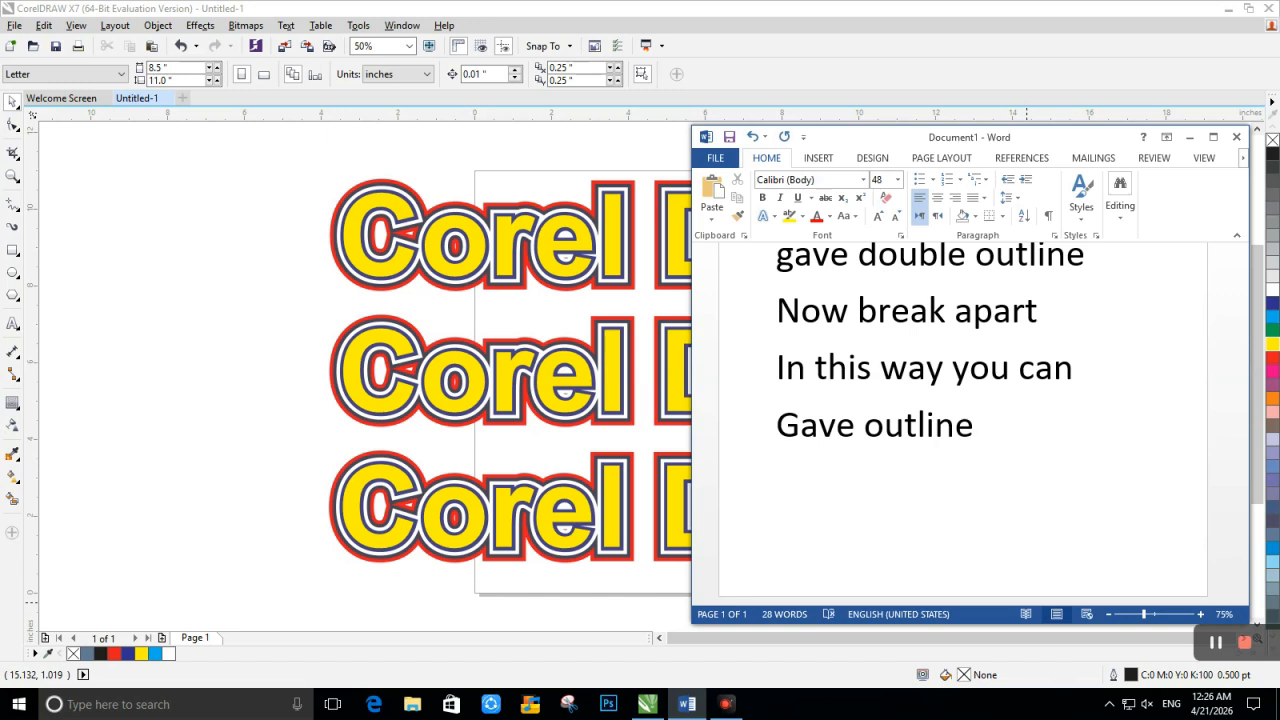